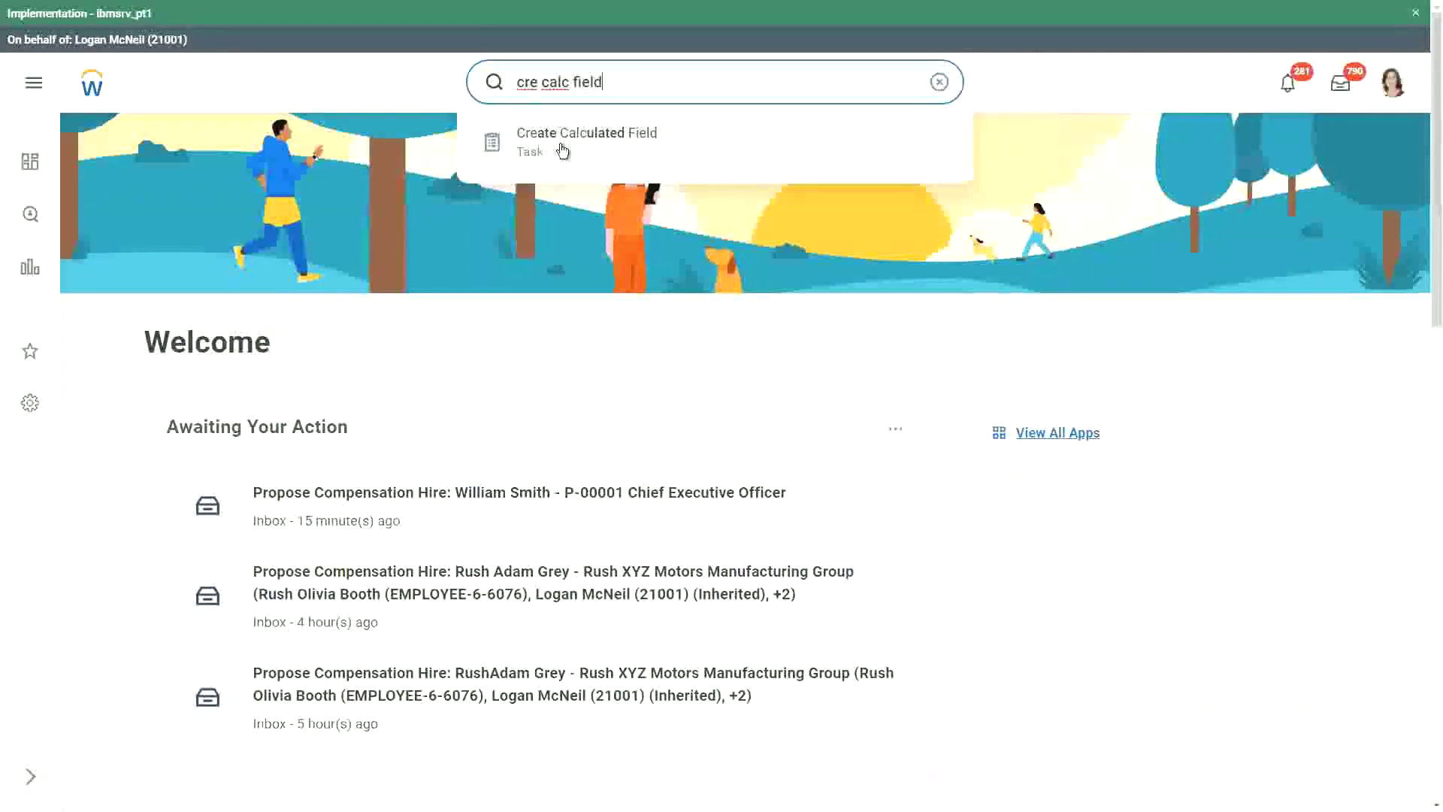
Start creating a calculated field and name it CF-WW-Eval Exp-Test.
left_click(561, 143)
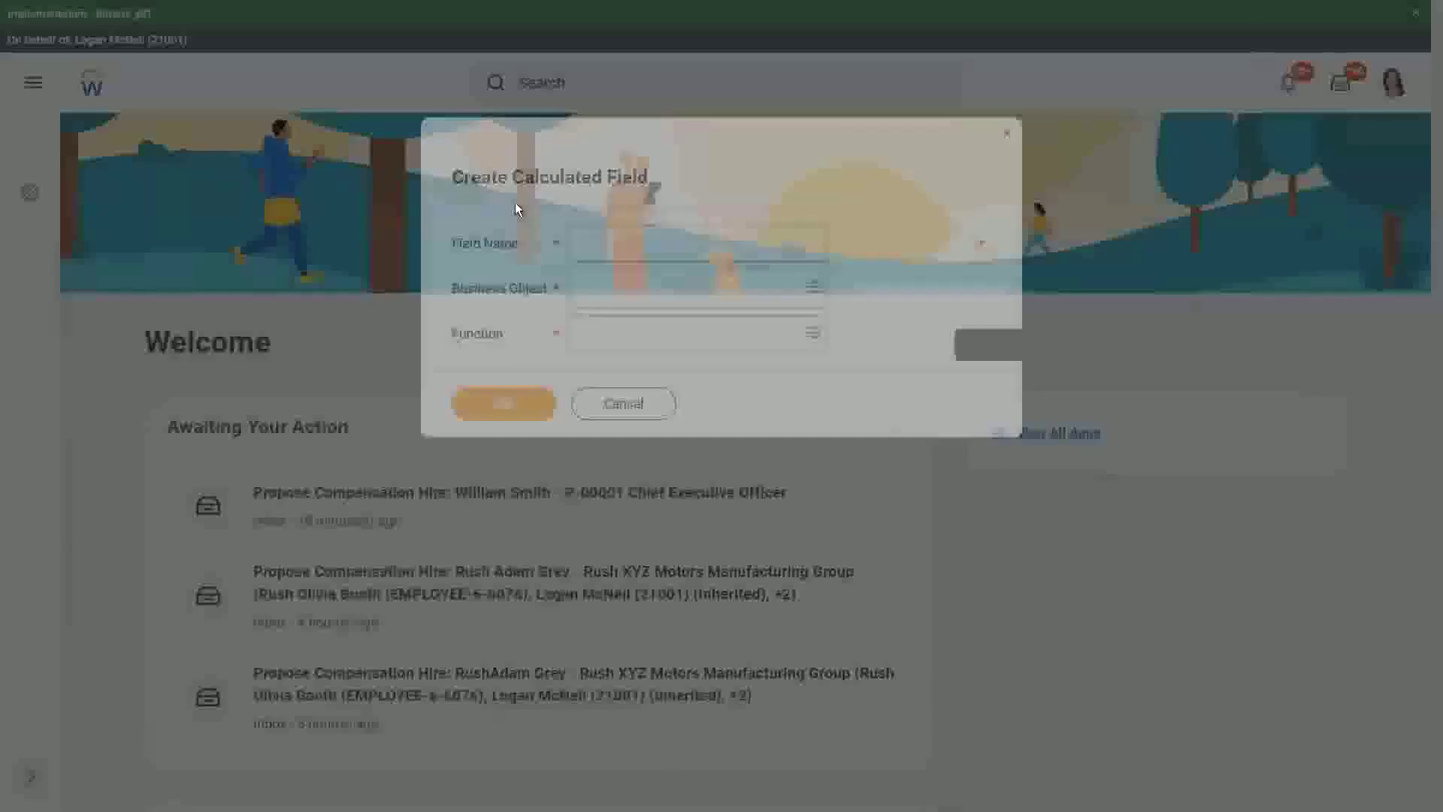
left_click(592, 231)
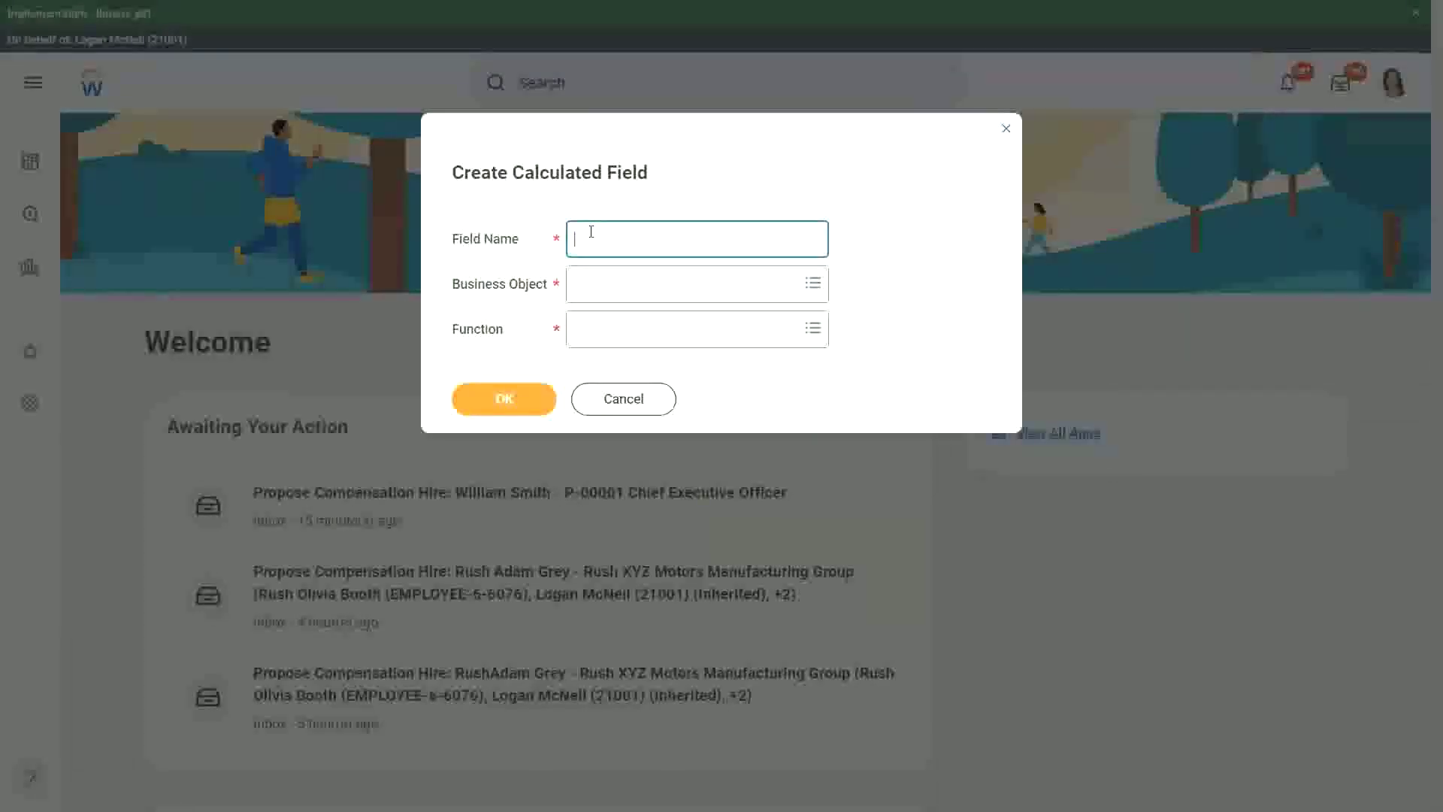
type("CF-WW-")
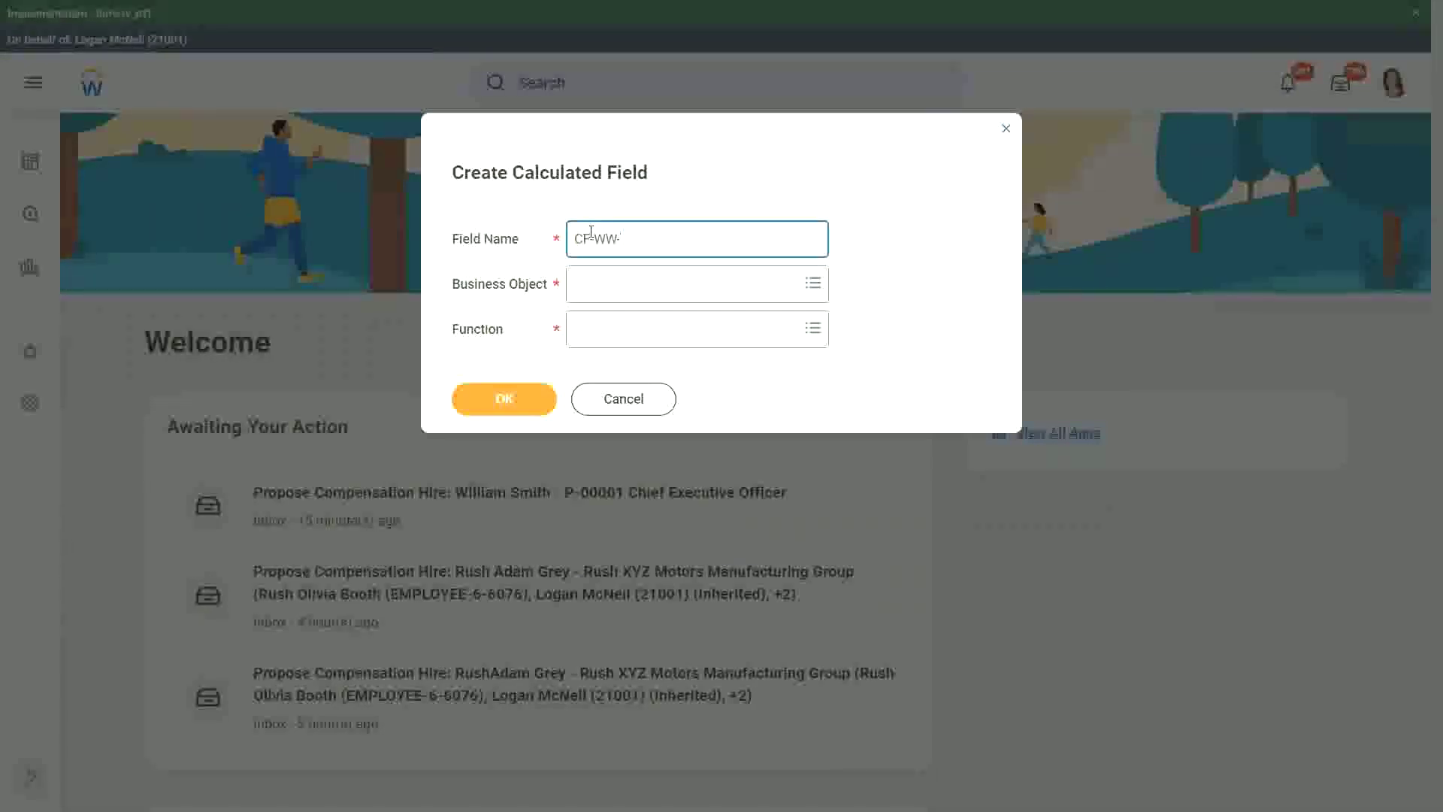
type("Eval Exp -")
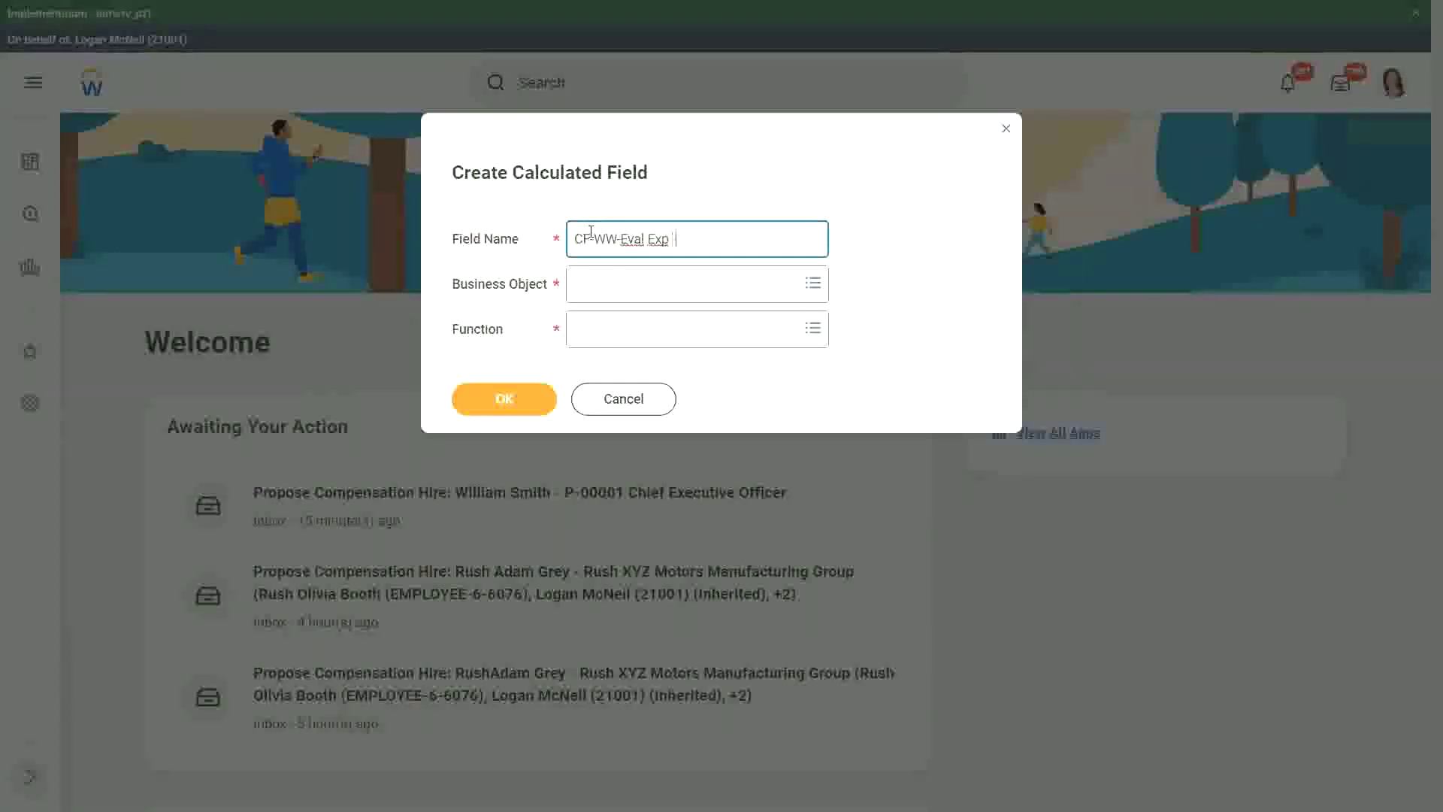
key("BackSpace")
key("BackSpace")
type("-Test")
key("Tab")
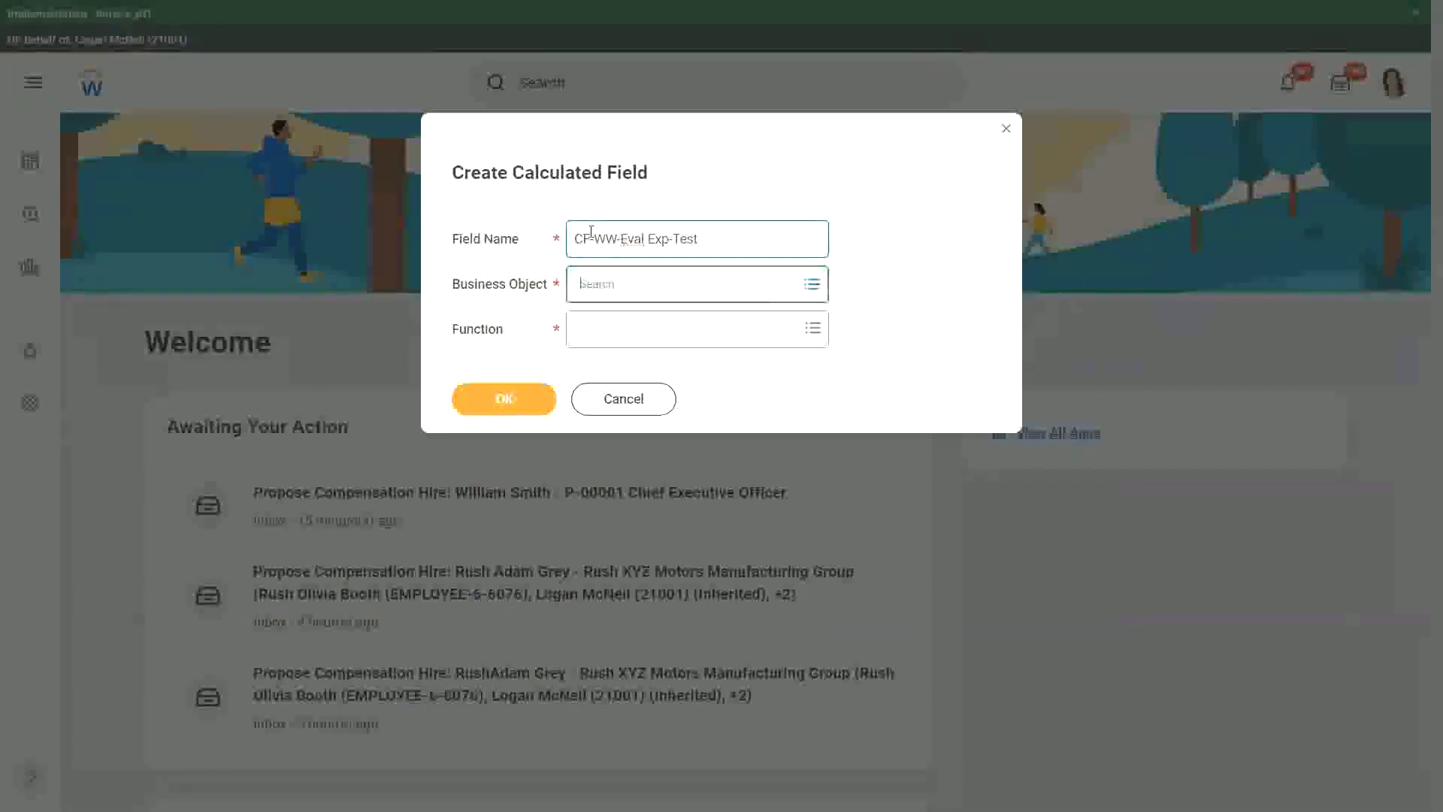
Set the calculated field's business object to Worker and its function to Evaluate Expression, and continue to its definition.
type("worker")
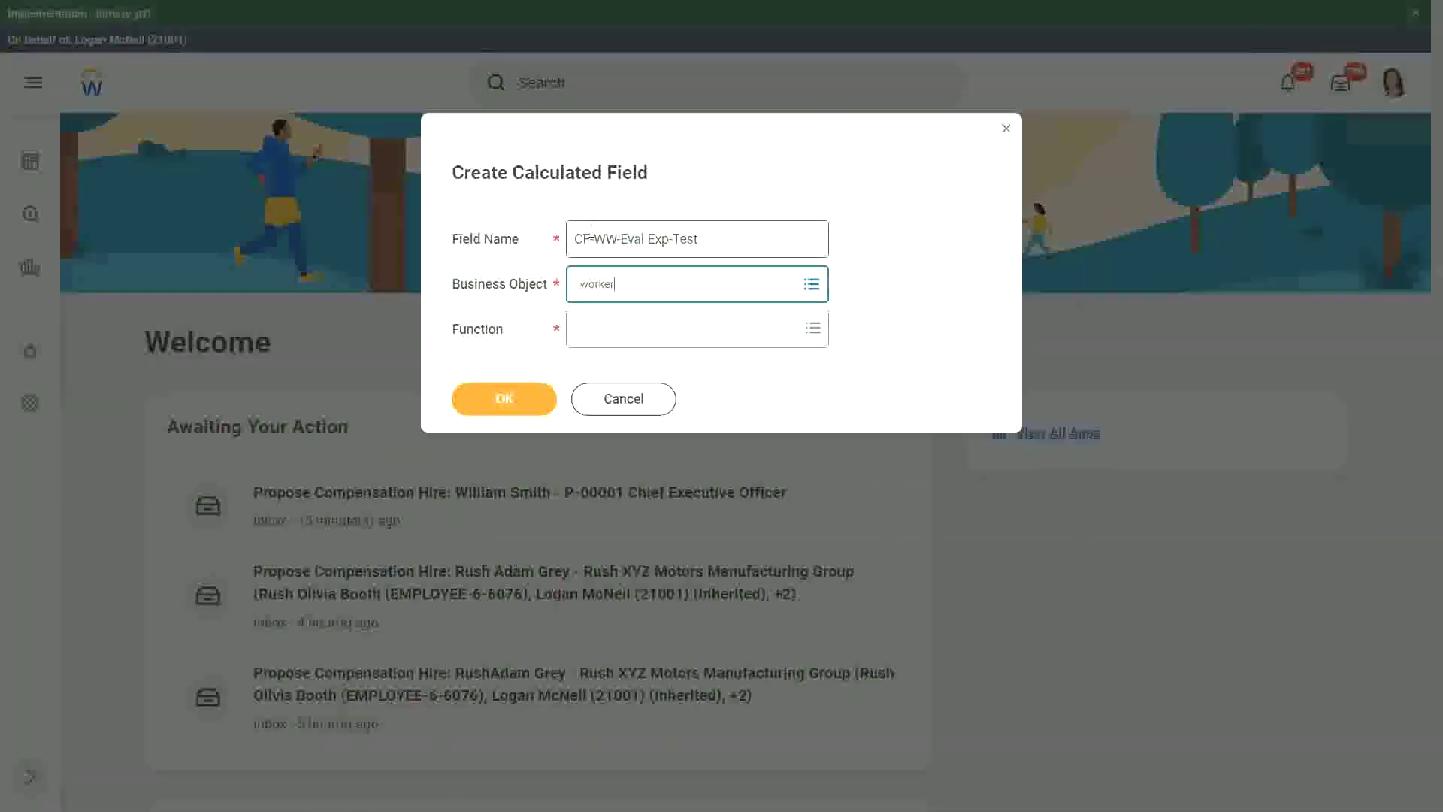
key("Return")
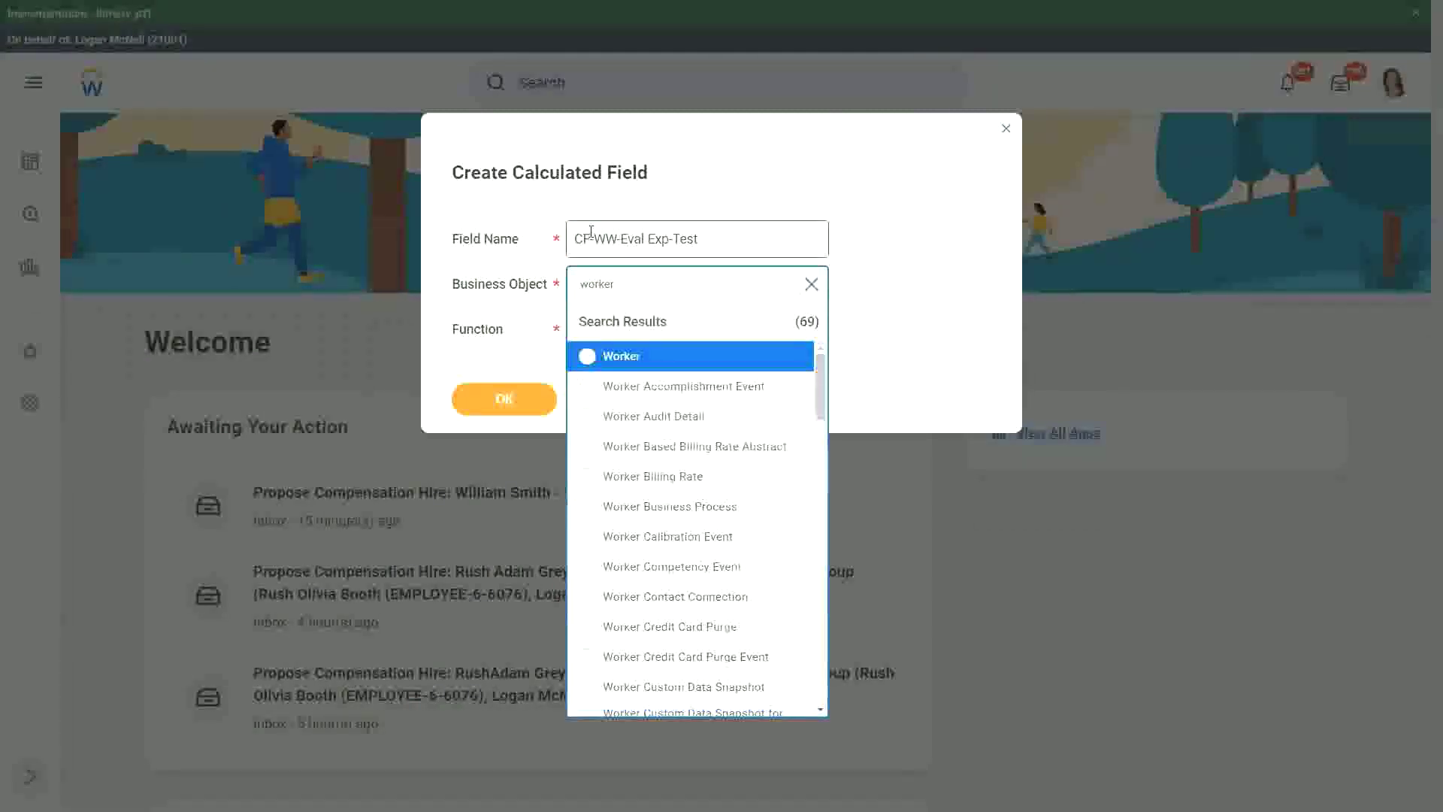
key("Return")
key("Tab")
type("ev")
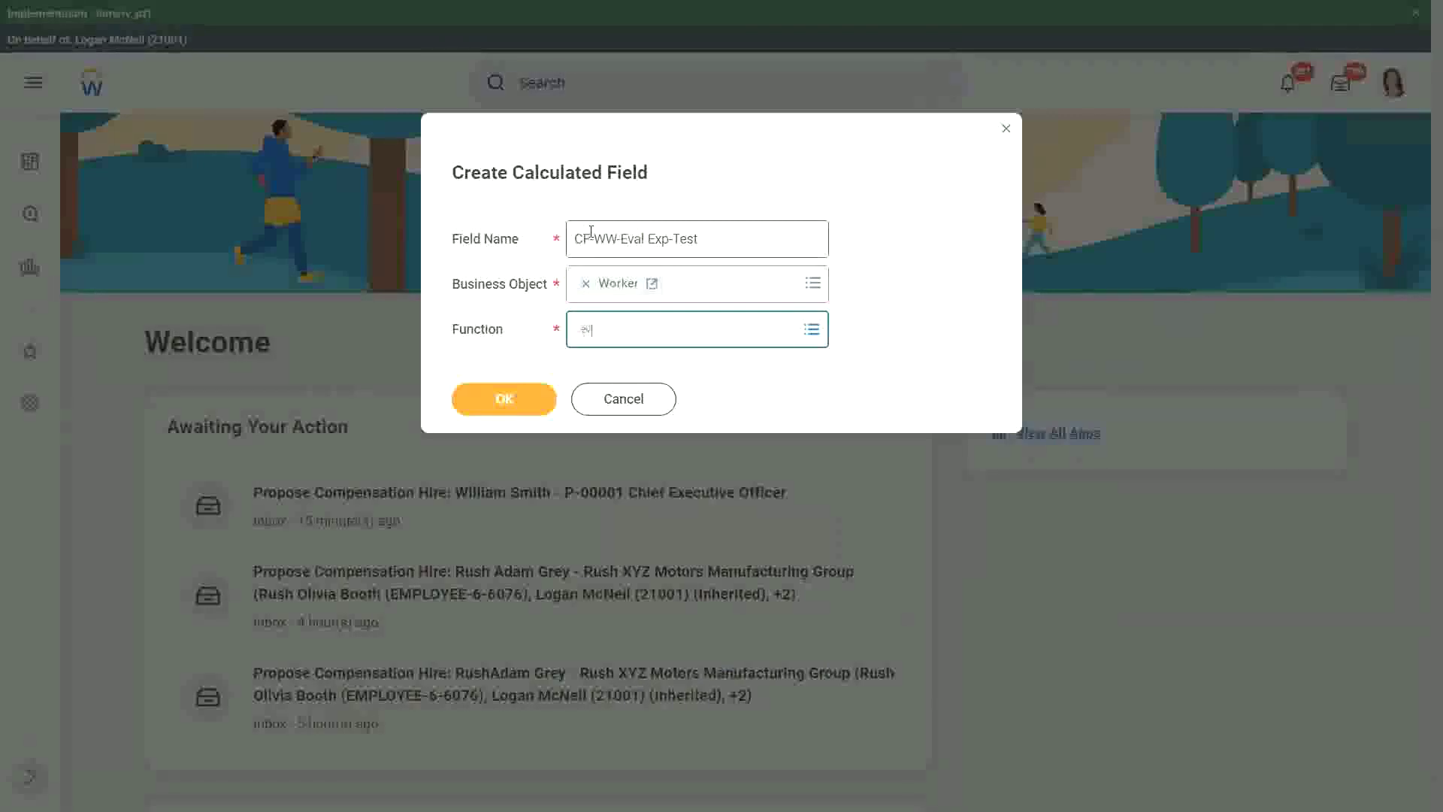
type("al exp")
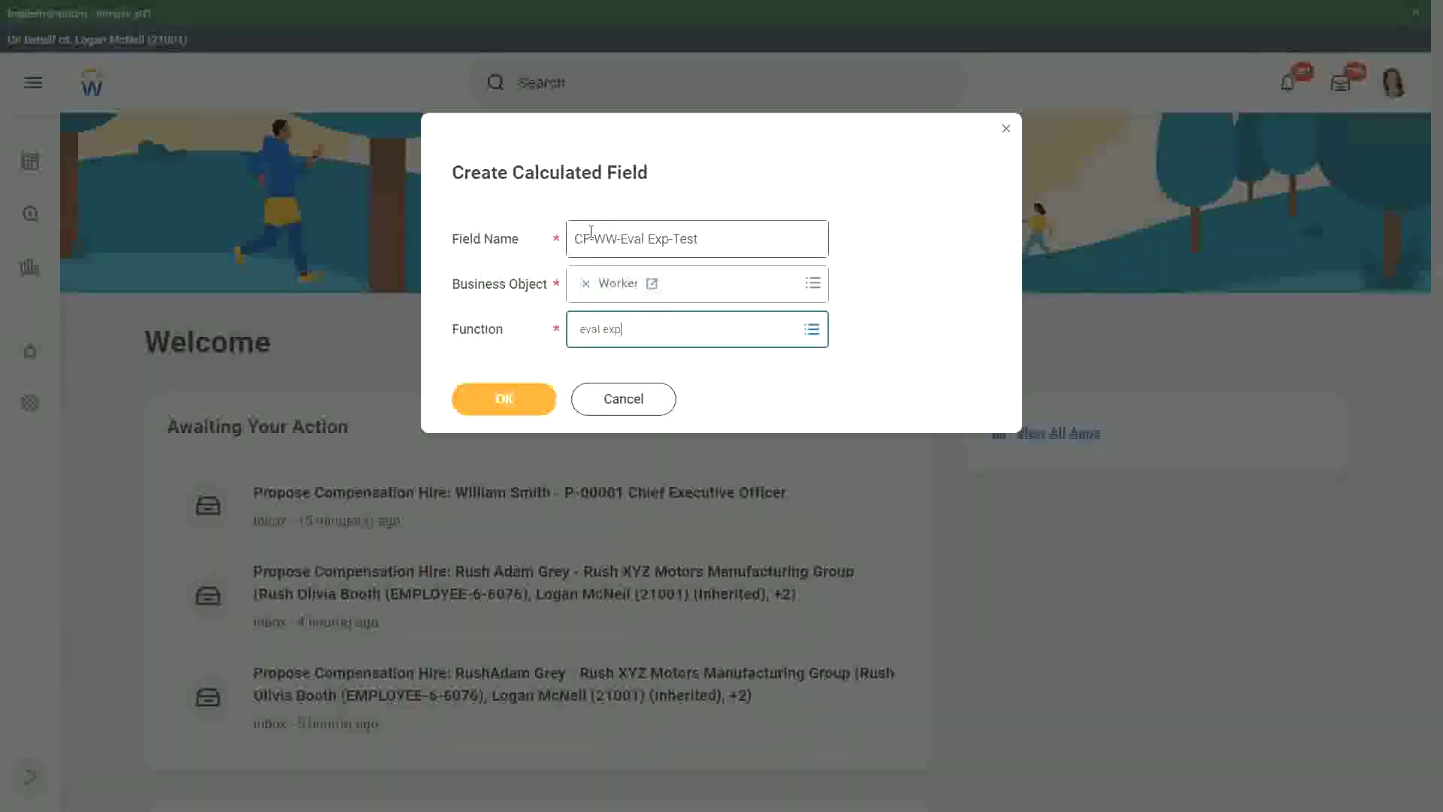
key("Return")
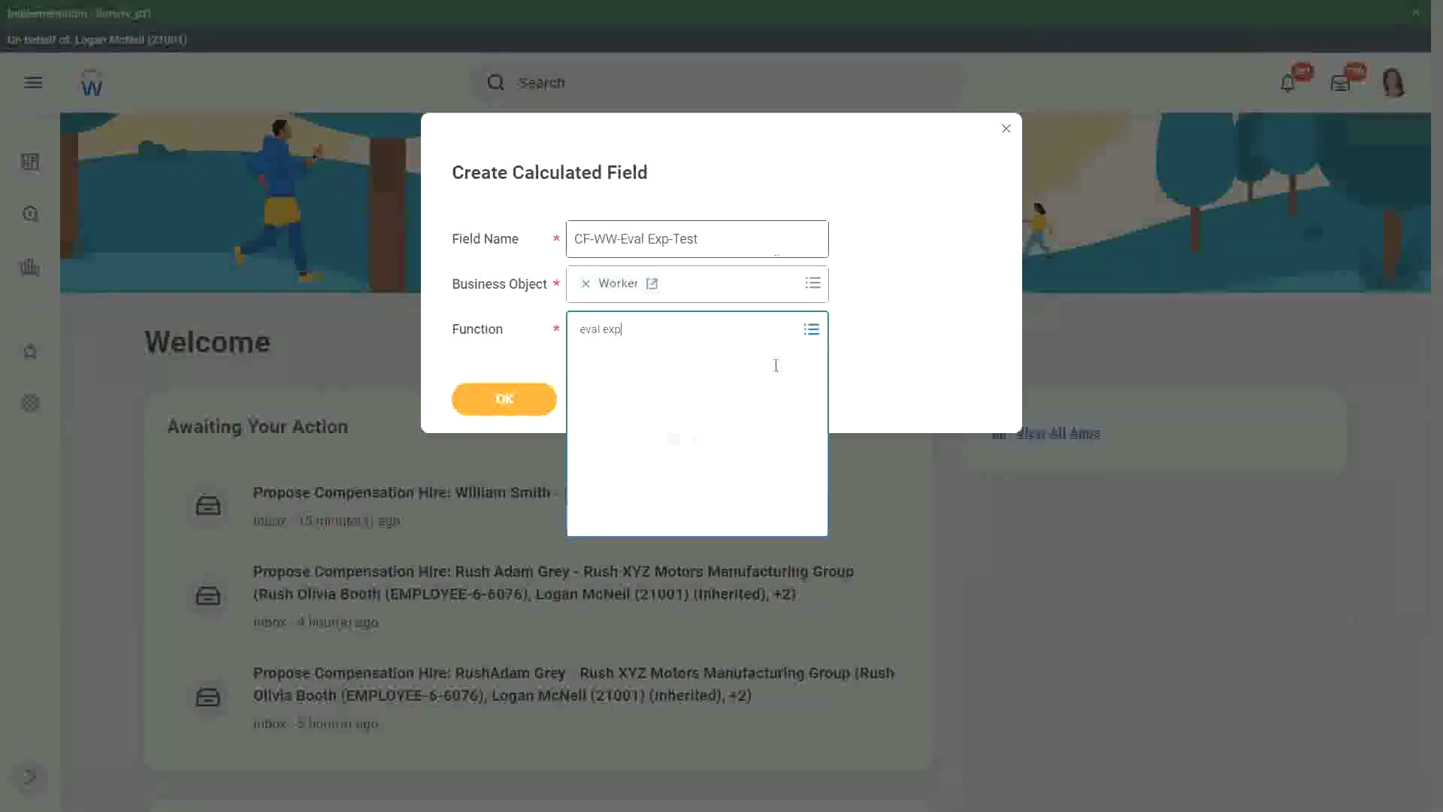
left_click(613, 402)
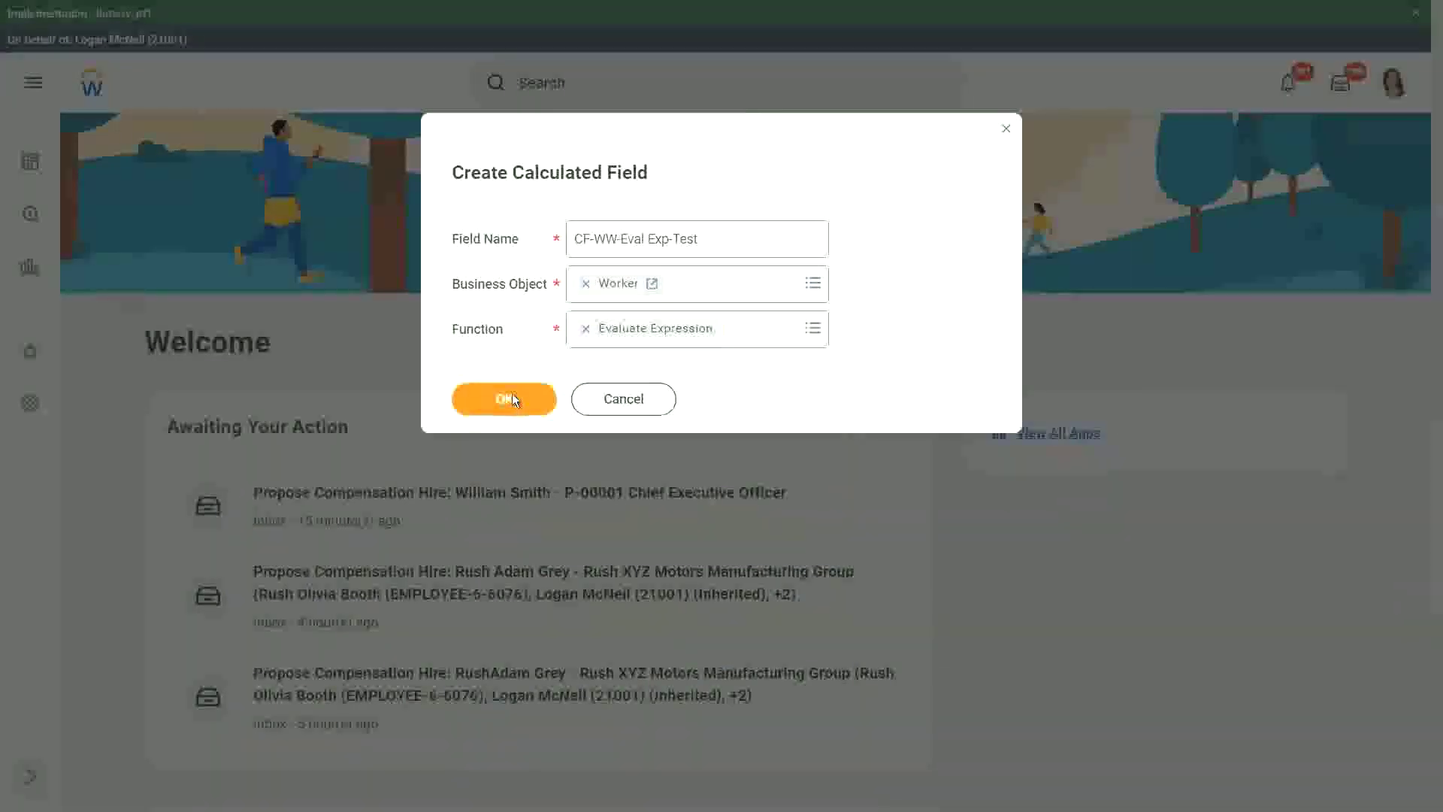
left_click(512, 398)
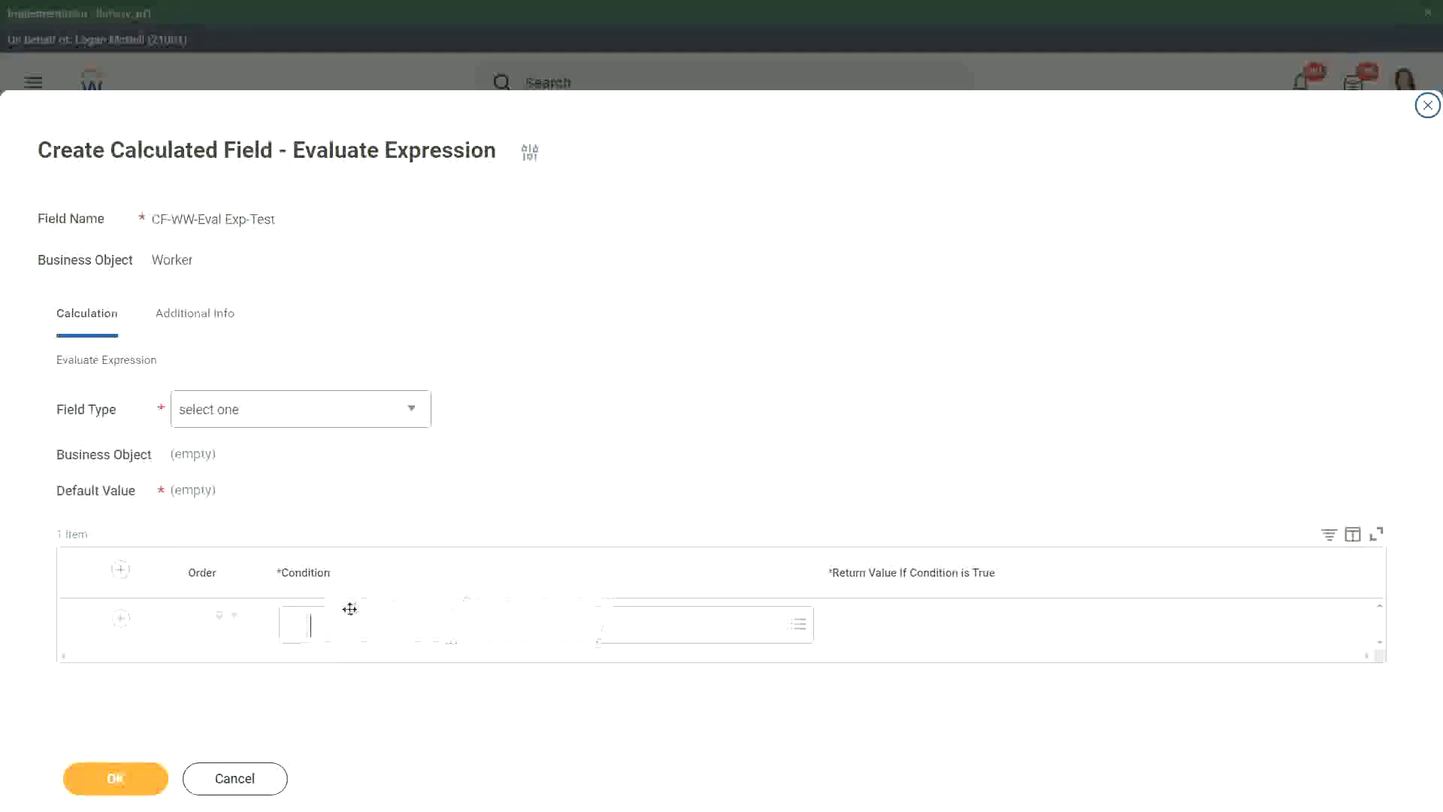
Annotate the Condition cell on screen with the text "Boolean or a T/F field".
left_click_drag(349, 609, 333, 607)
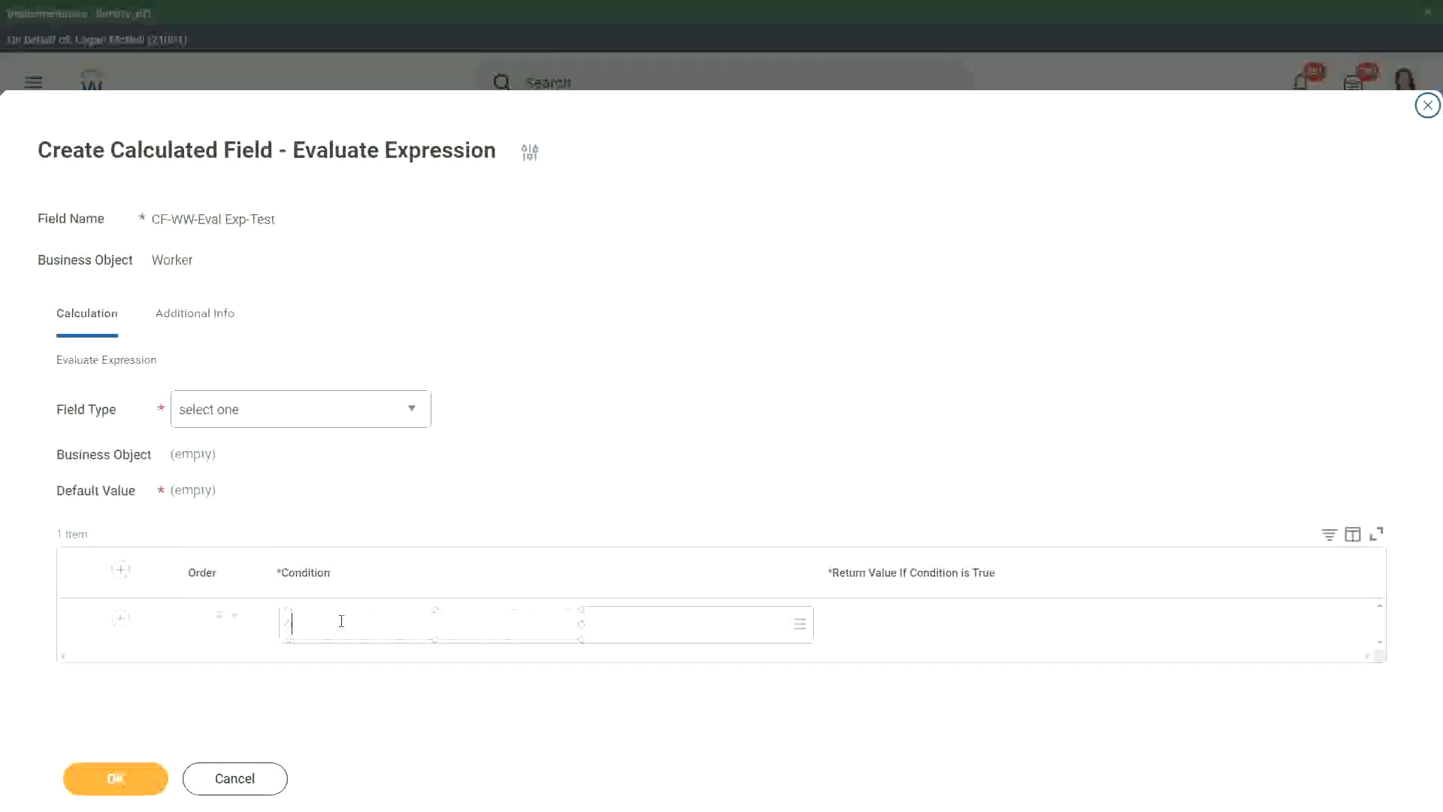
type("Boo")
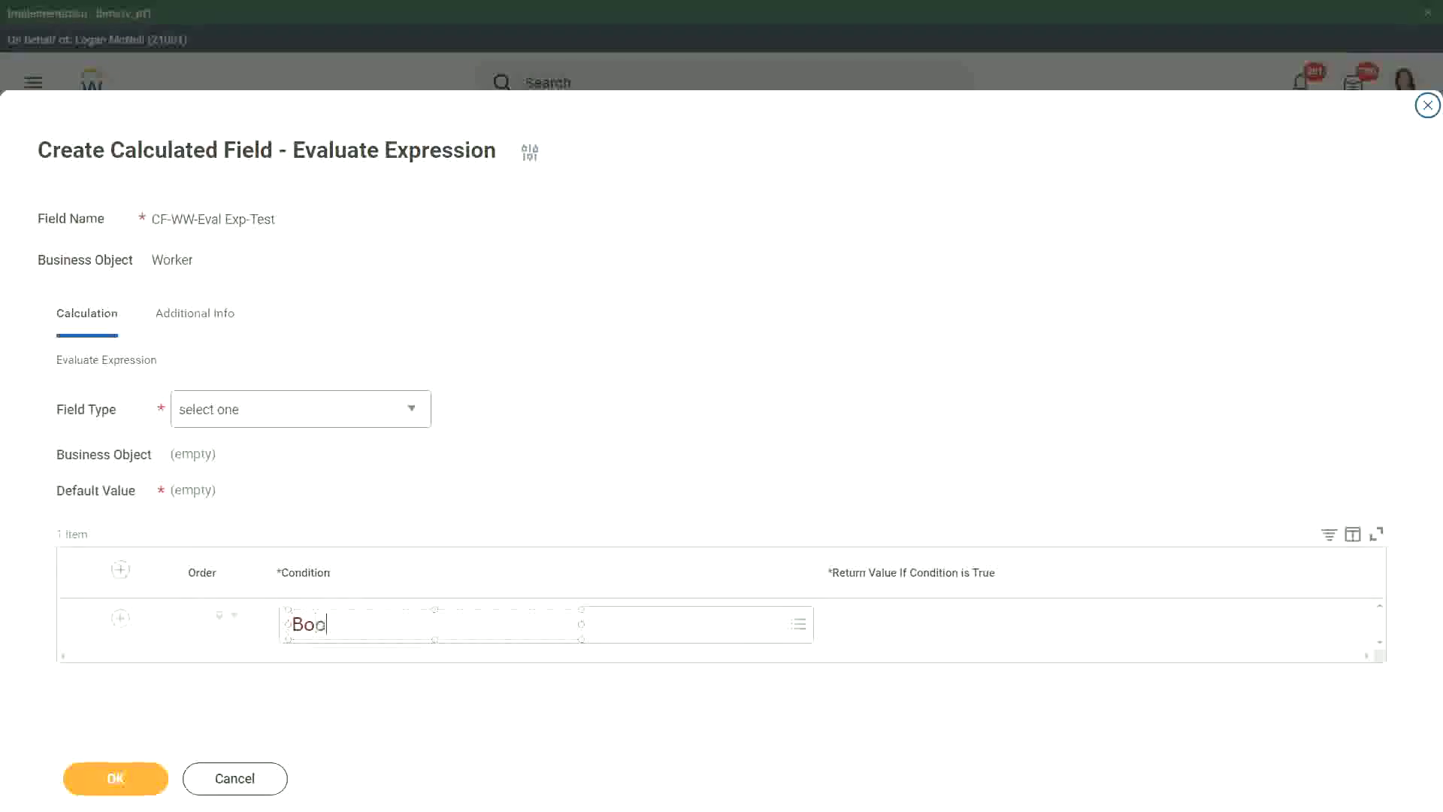
type("lean or a T/F")
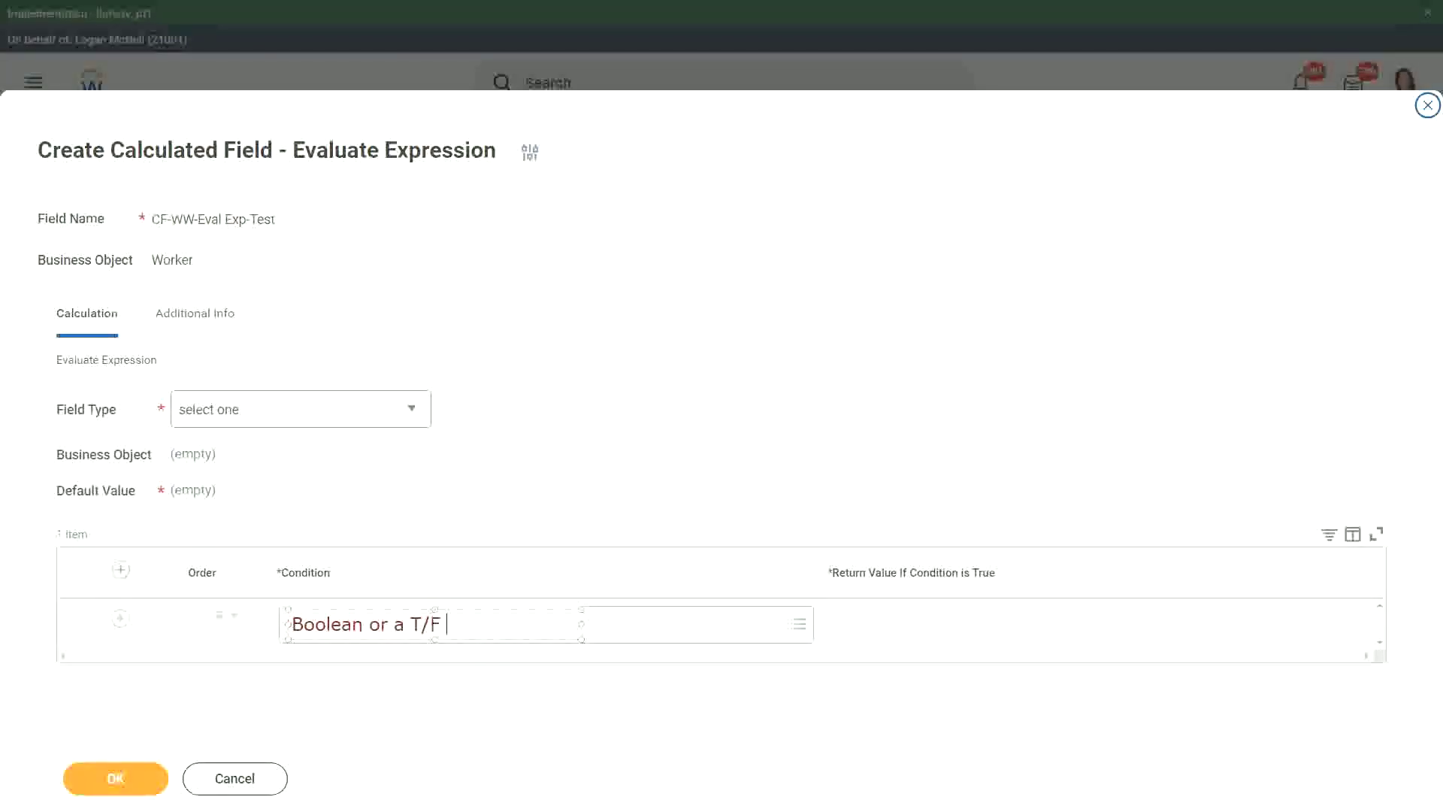
type(" field")
left_click(503, 476)
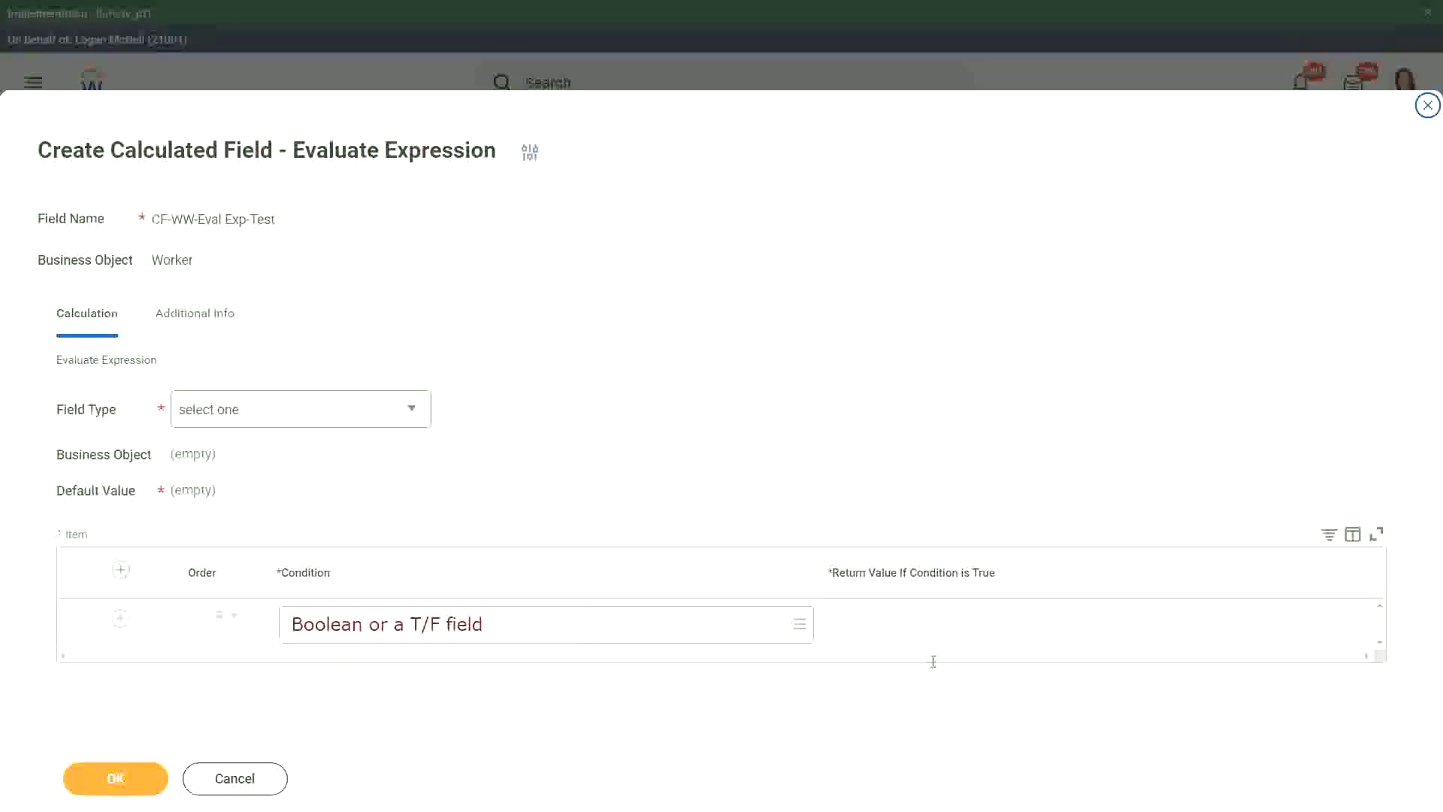
Annotate the Return Value If Condition is True cell with "Another Calc Field that gives the result", widened to fit one line.
left_click(834, 625)
type("Another C")
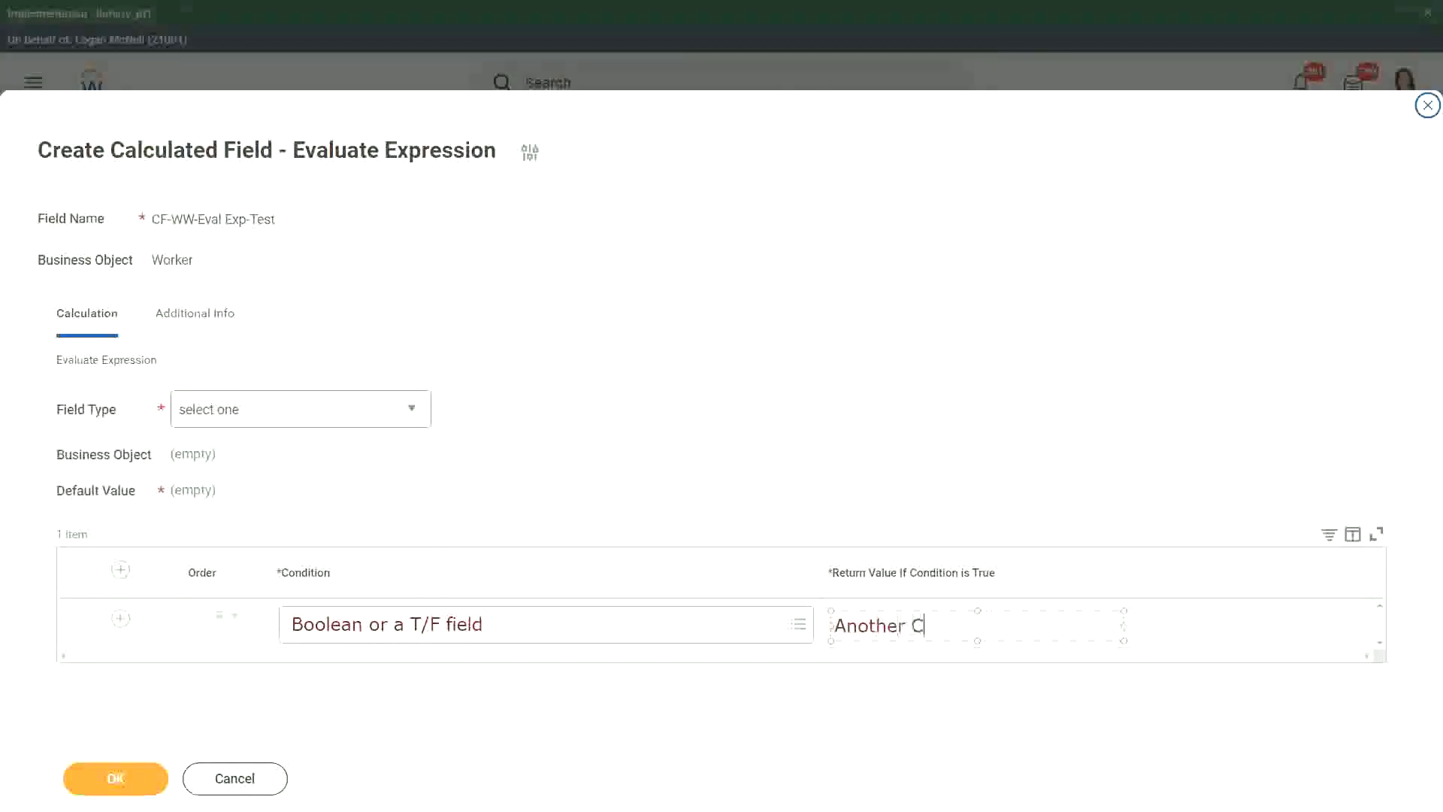
type("alc Field")
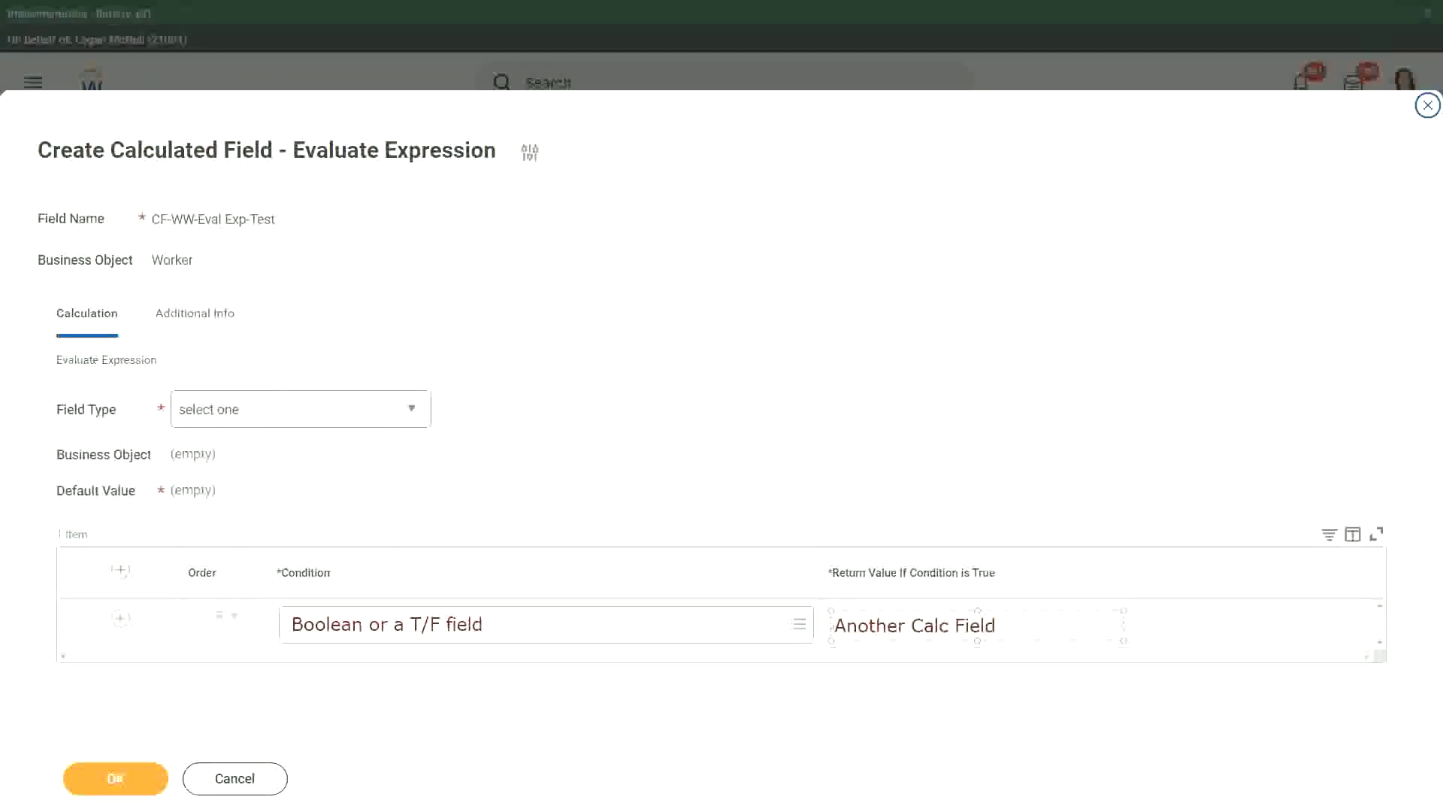
type(" that gives the")
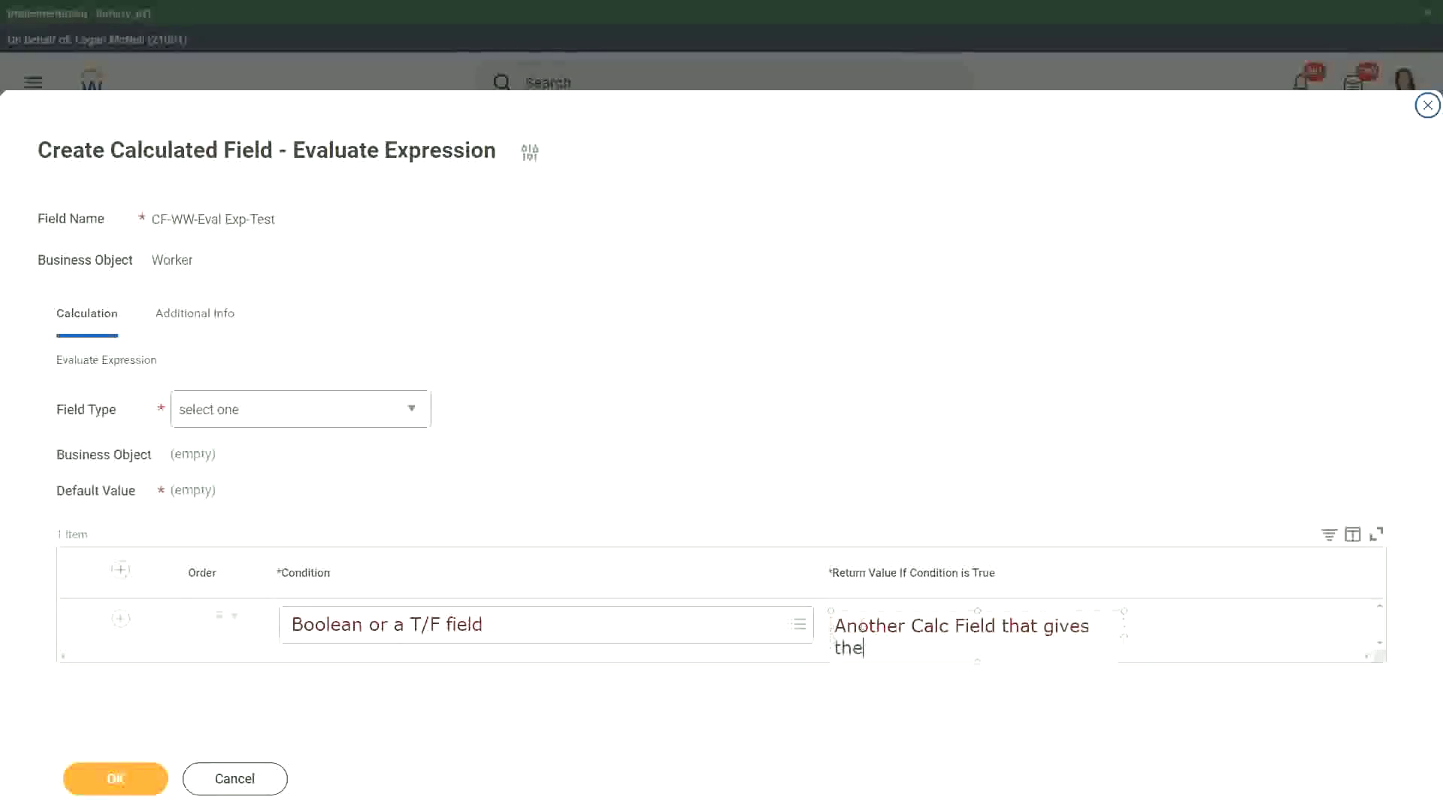
type(" result")
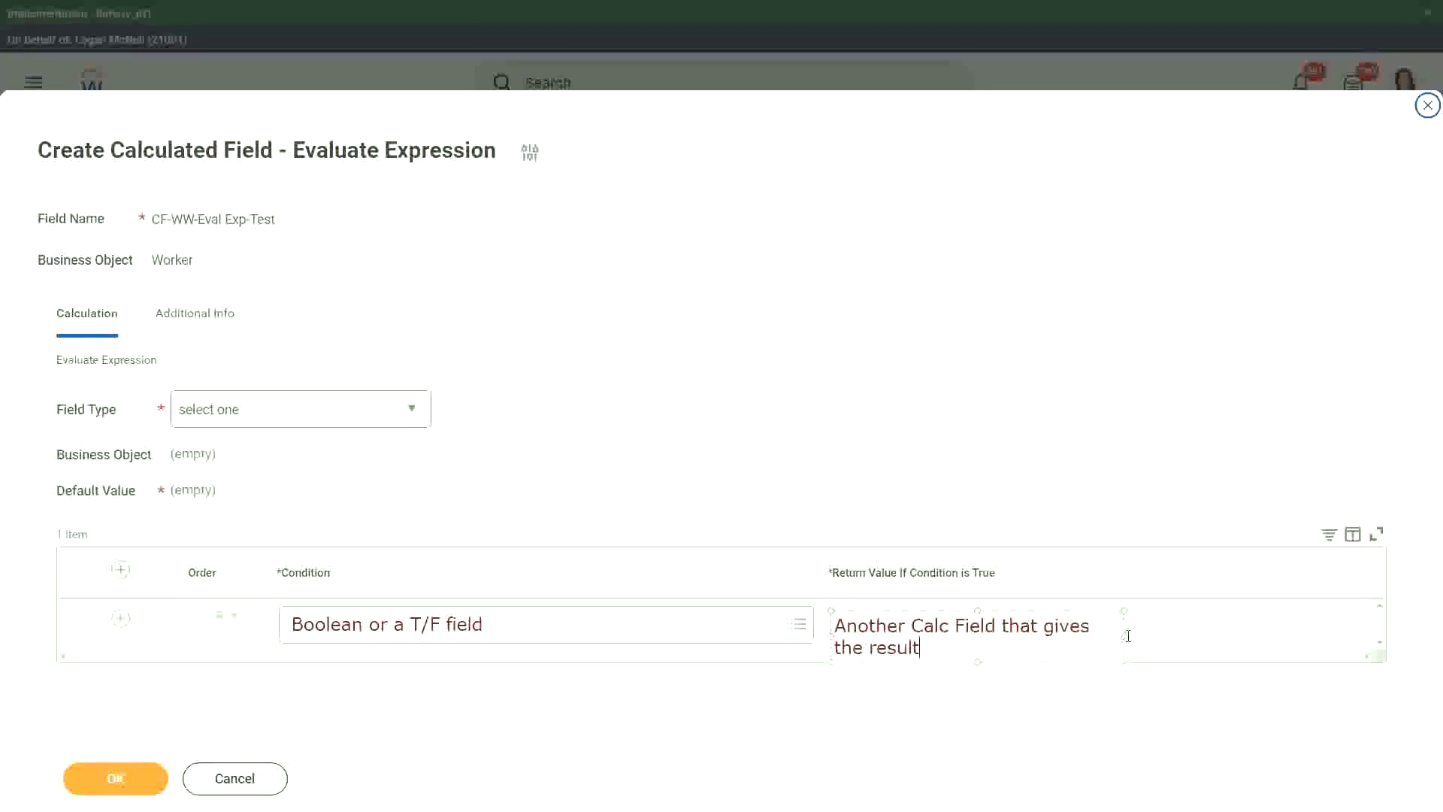
left_click_drag(1125, 635, 1272, 622)
left_click(807, 698)
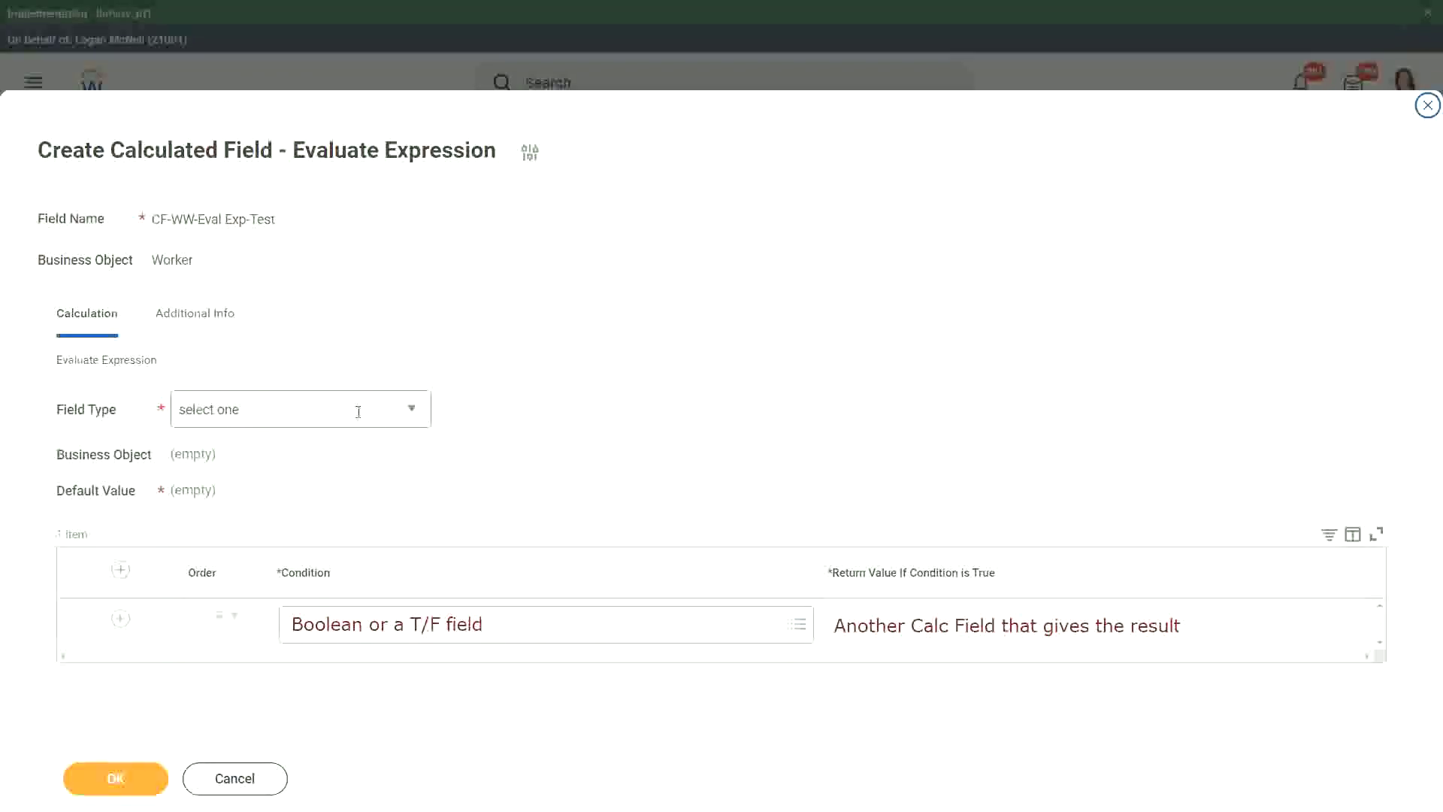
Set the expression's Field Type to Text.
left_click(416, 407)
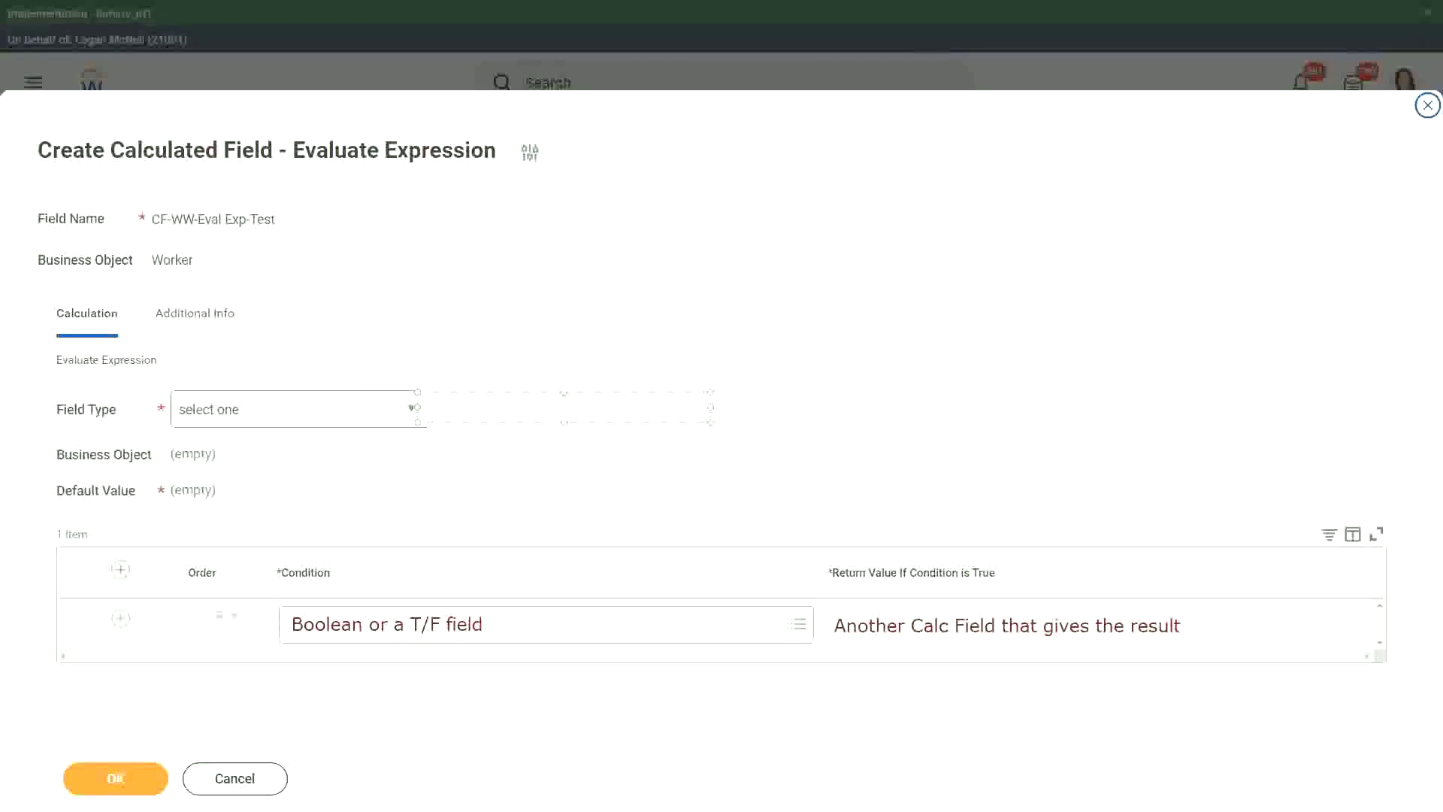
key("Escape")
left_click(415, 407)
left_click(415, 408)
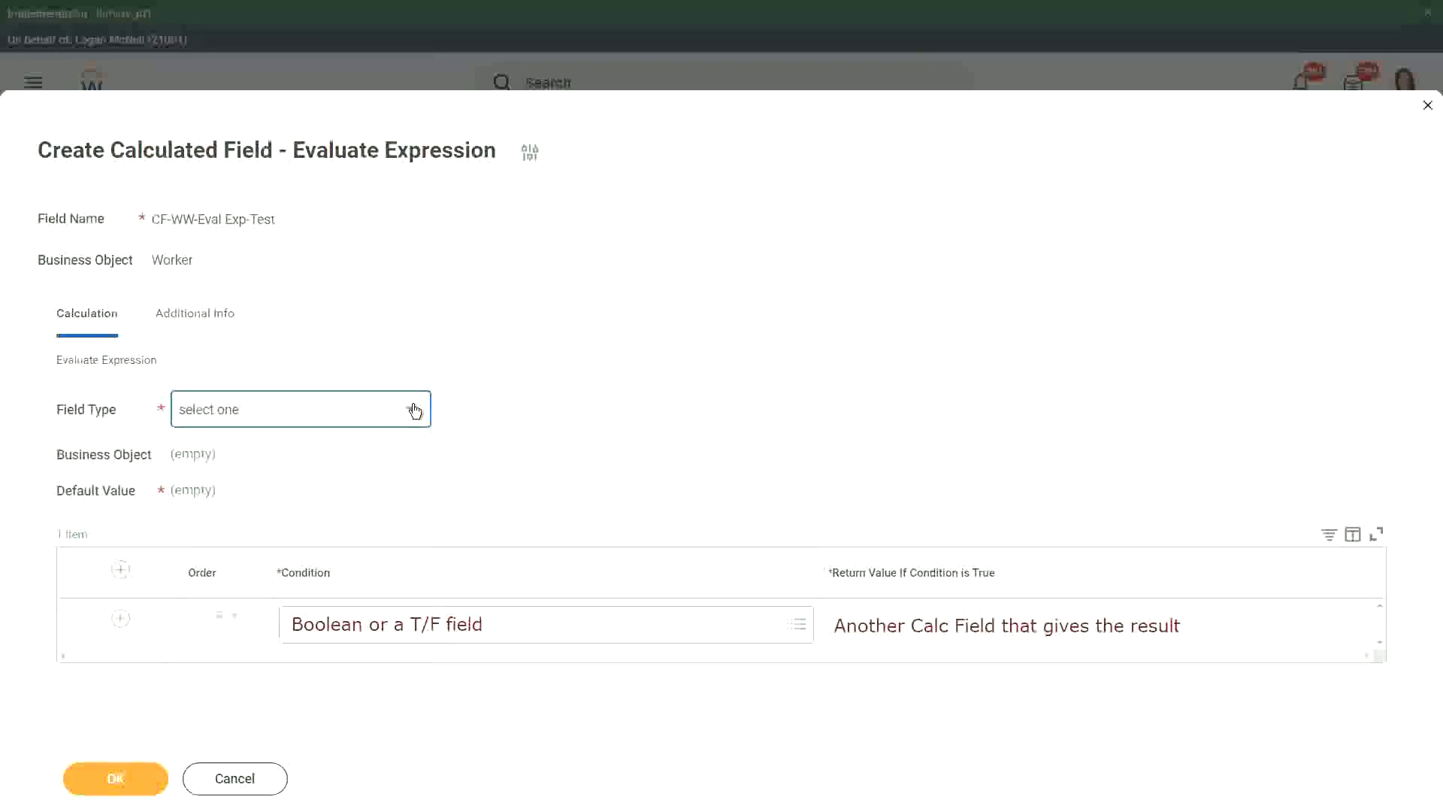
left_click(415, 410)
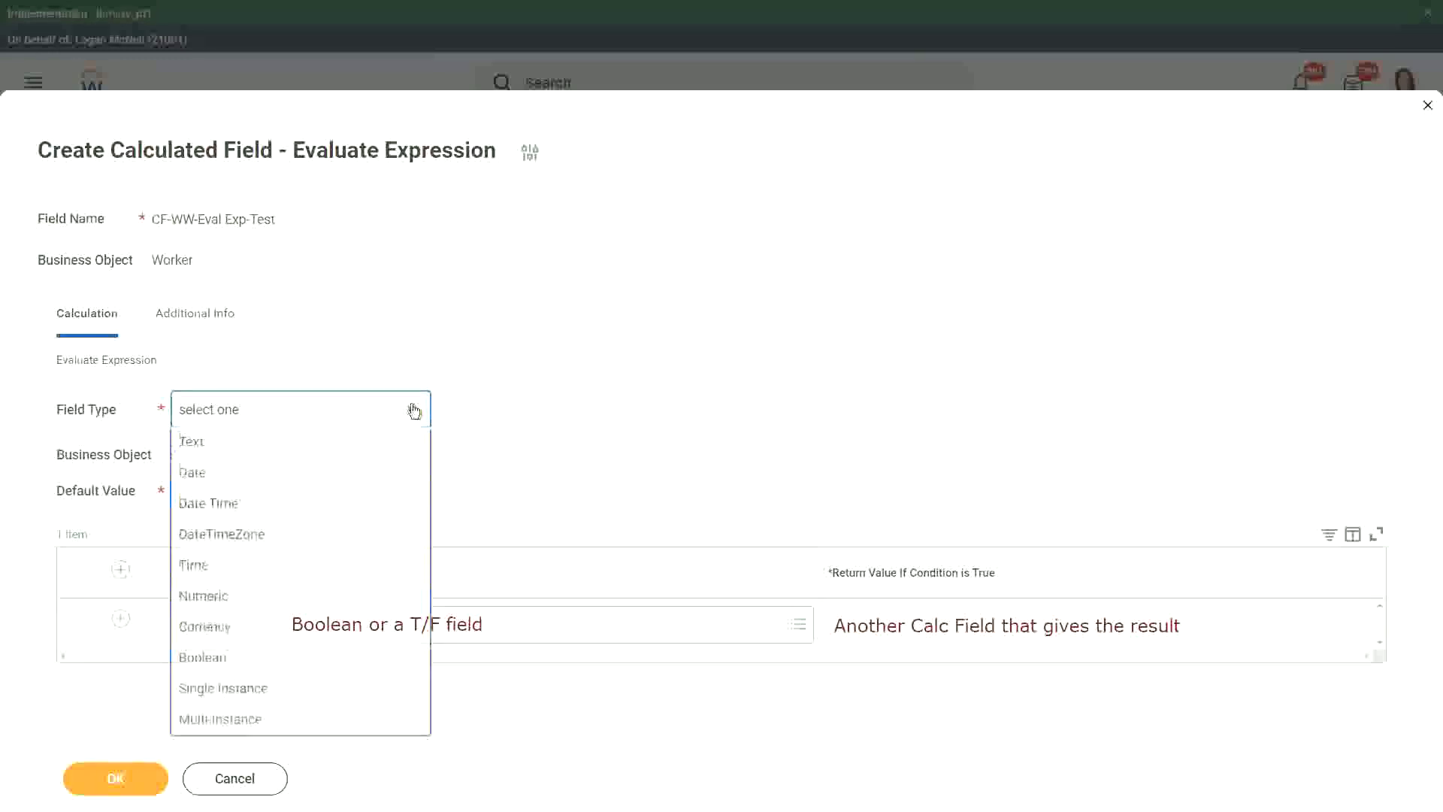
left_click(206, 478)
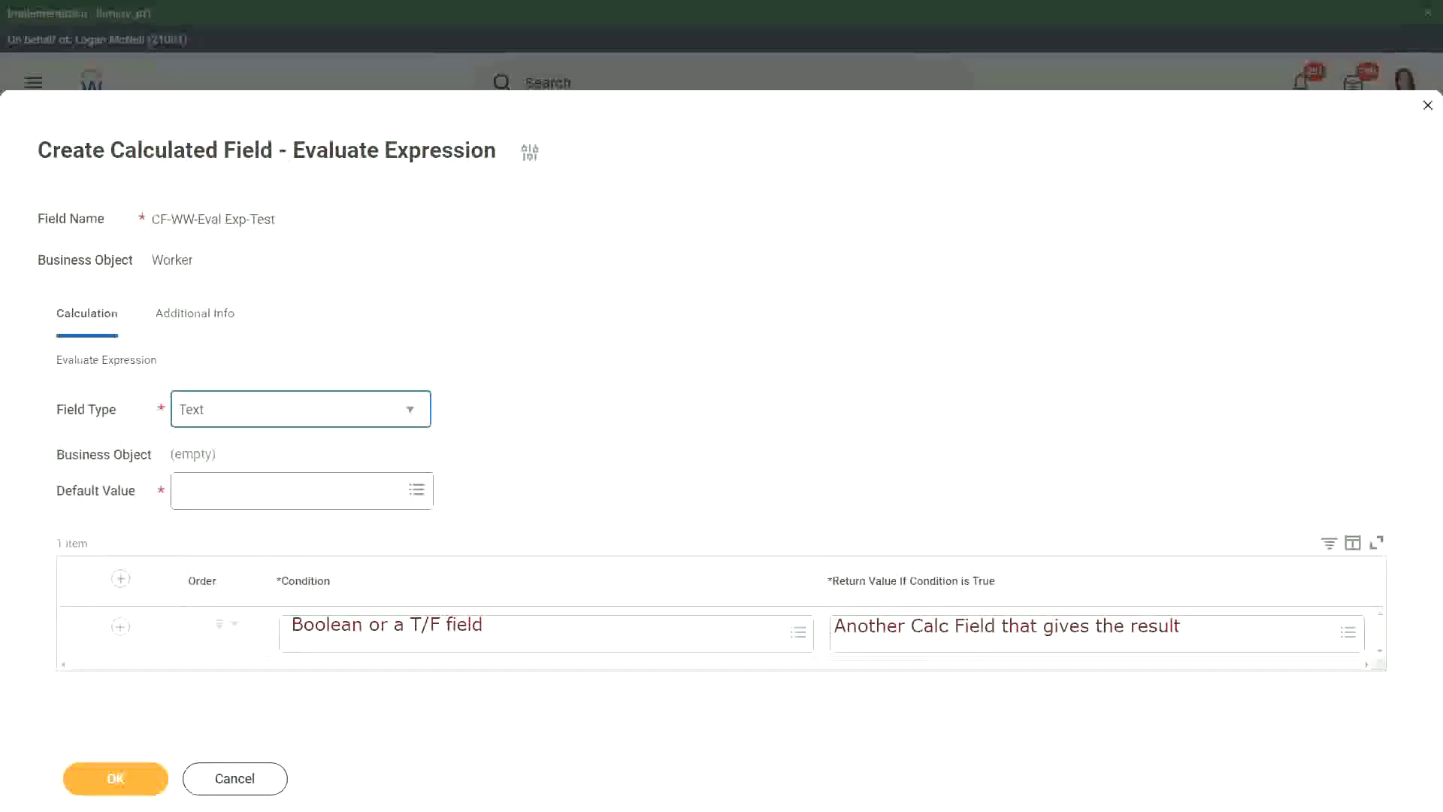
Annotate the Default Value field with the text "Some Default Value" and align the note inside the box.
left_click(195, 490)
type("S")
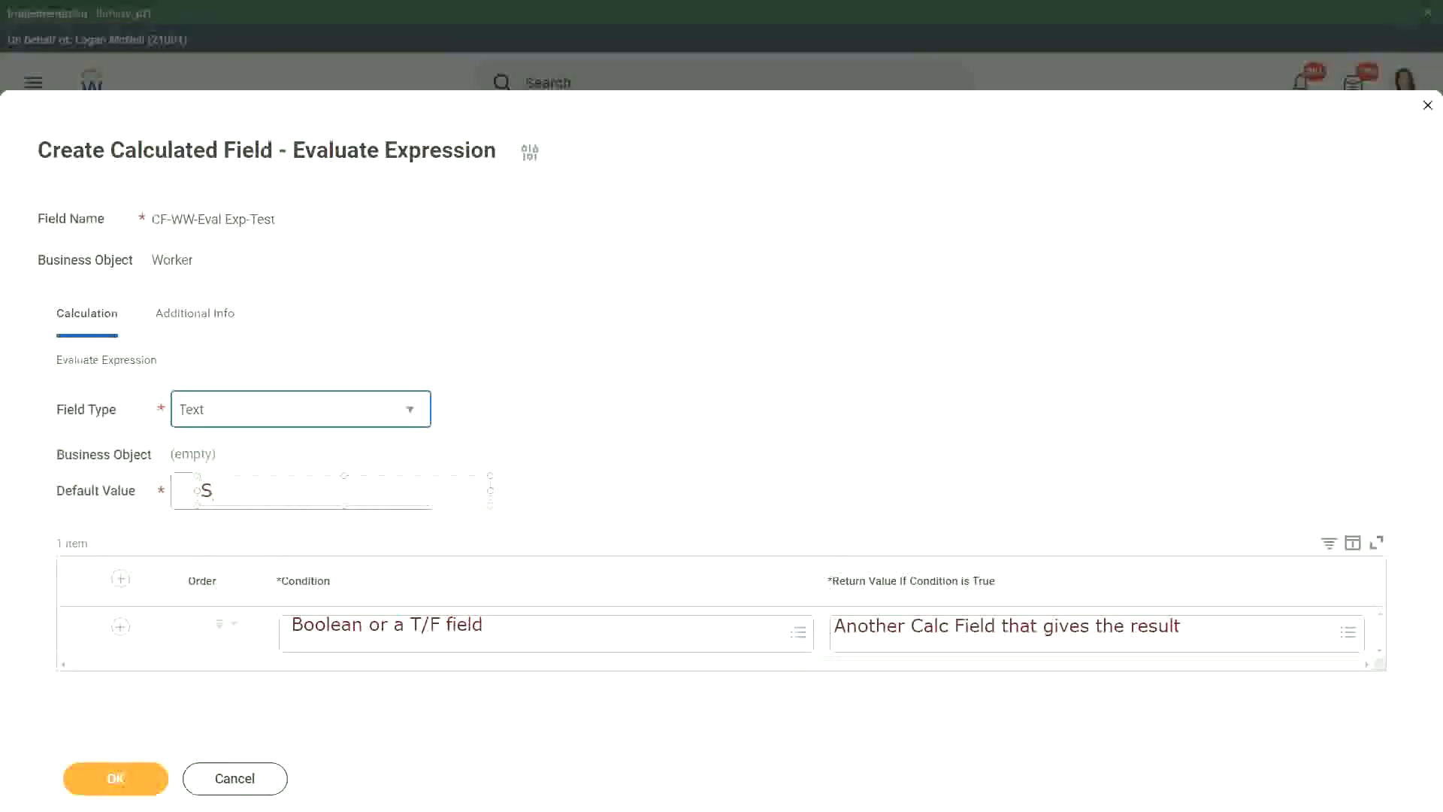
type("ome Default Value")
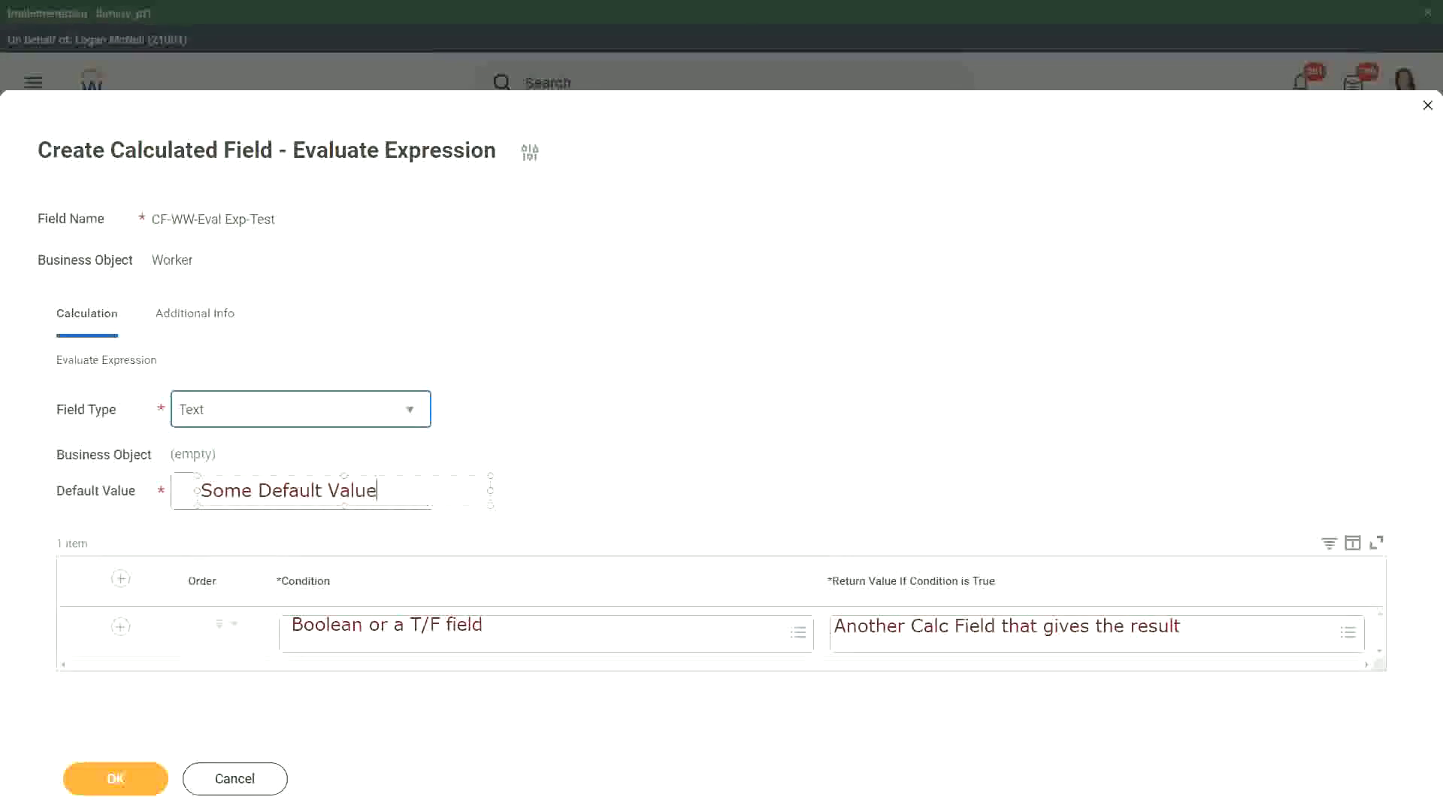
left_click_drag(358, 476, 349, 475)
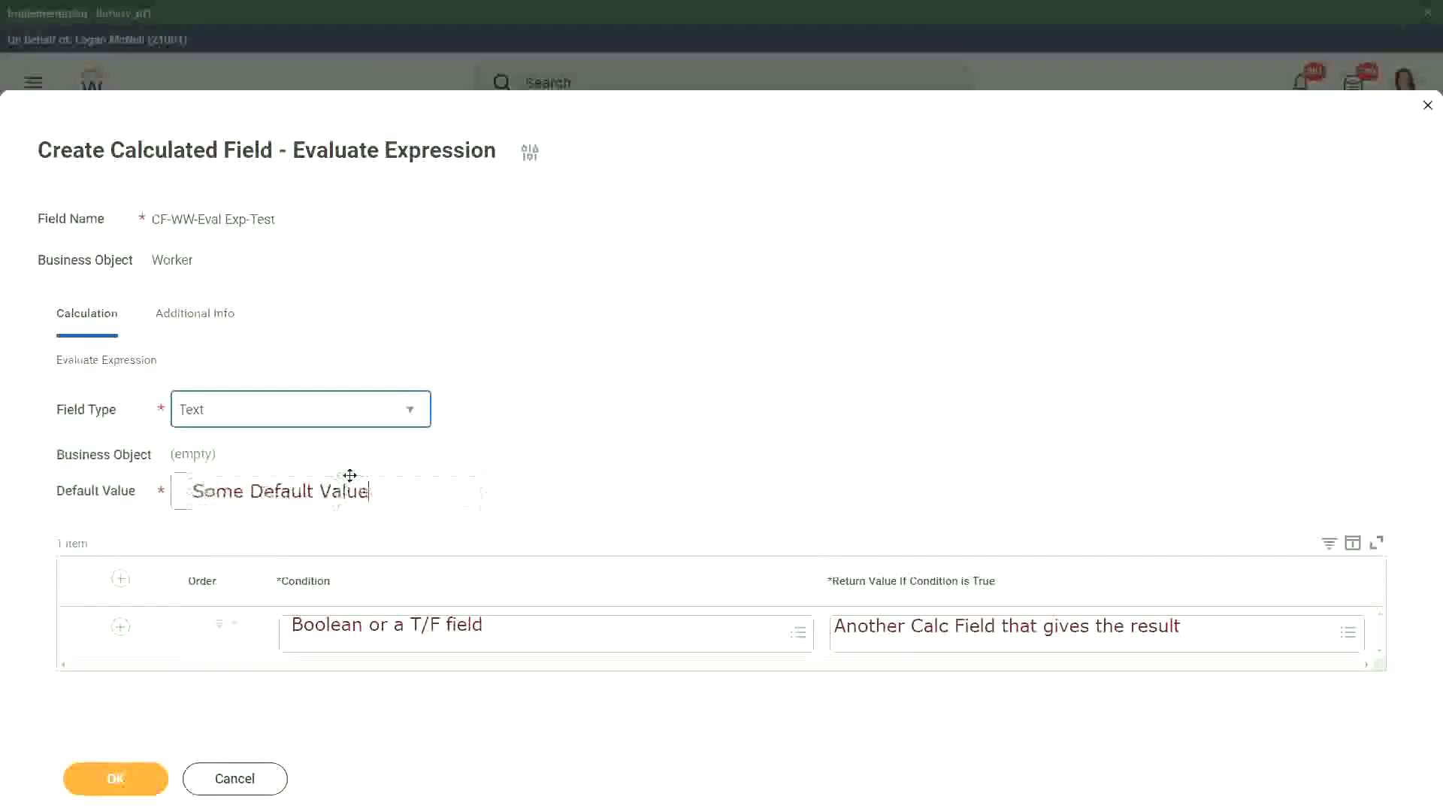
left_click(597, 476)
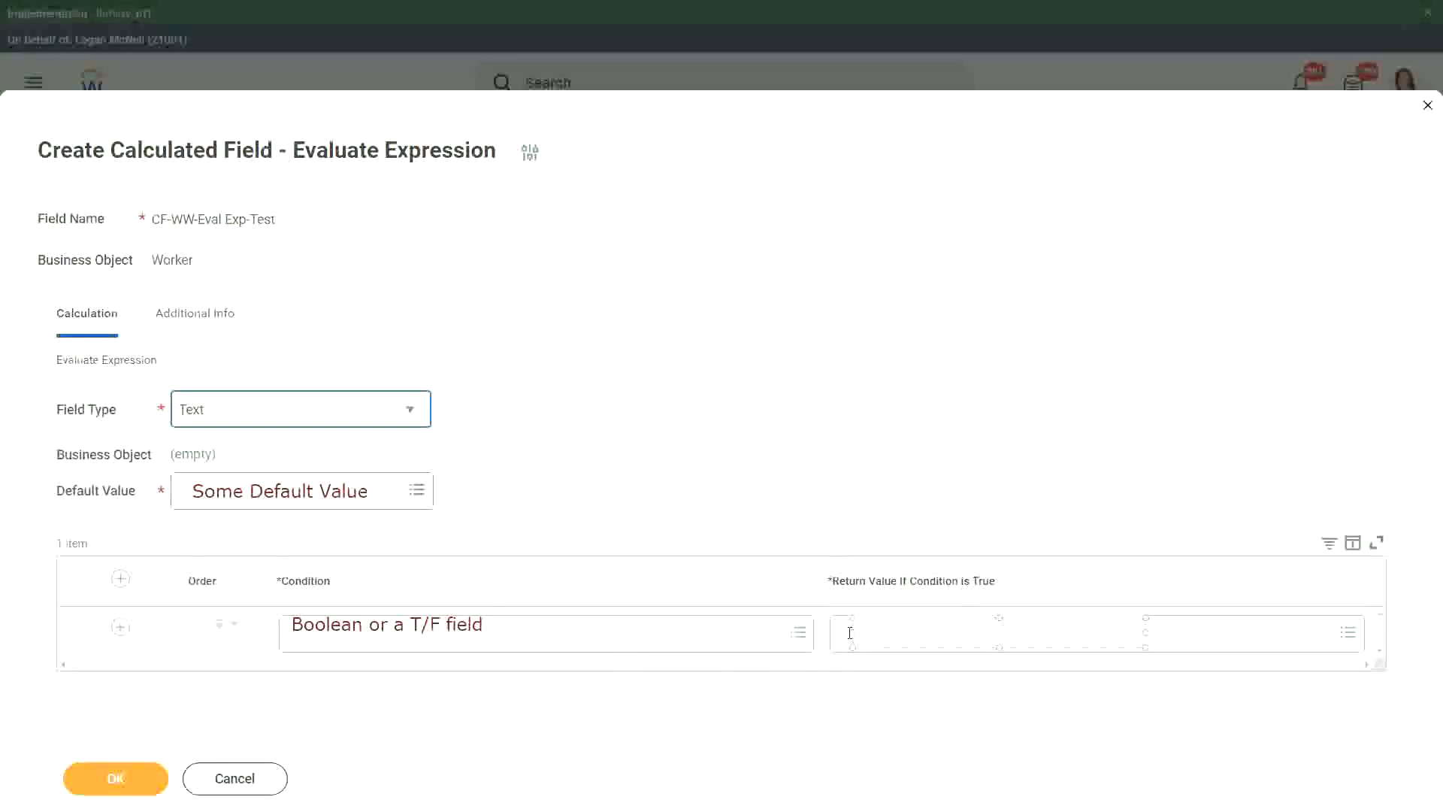
Annotate the return value cell with "Type in the value that you want in the output", widened to fit one line.
type("Type in the value that you ")
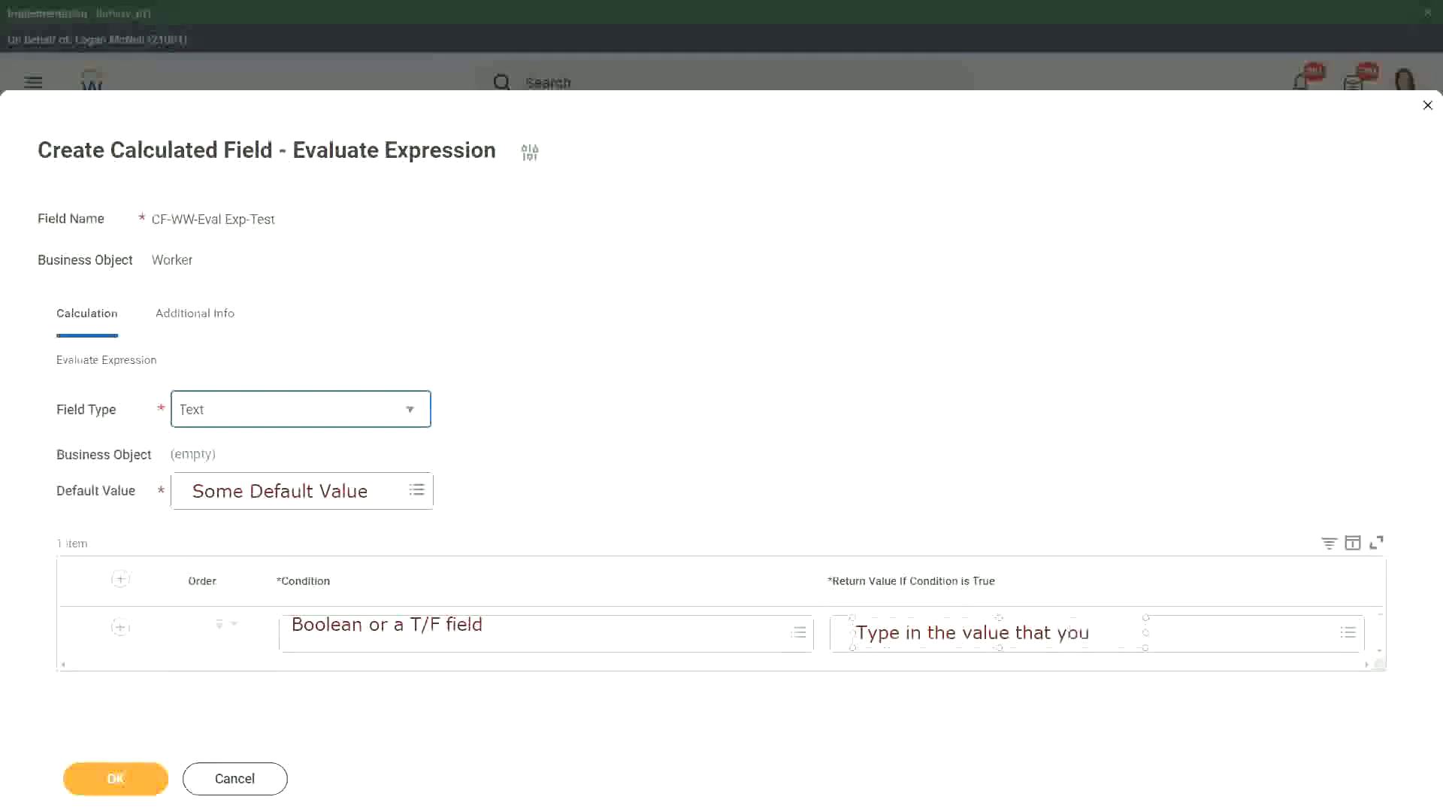
type("want in the o")
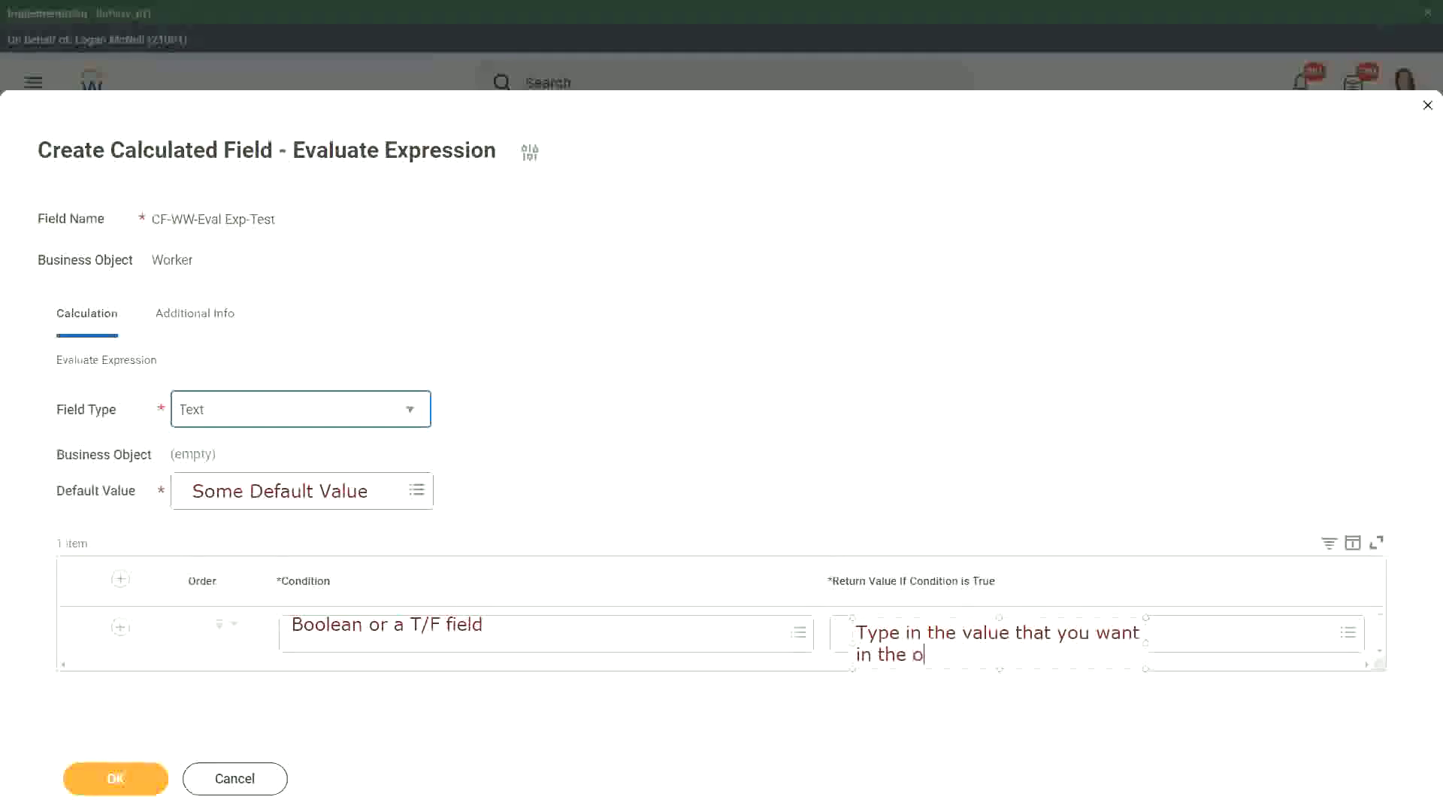
type("utput")
left_click_drag(1146, 644, 1322, 629)
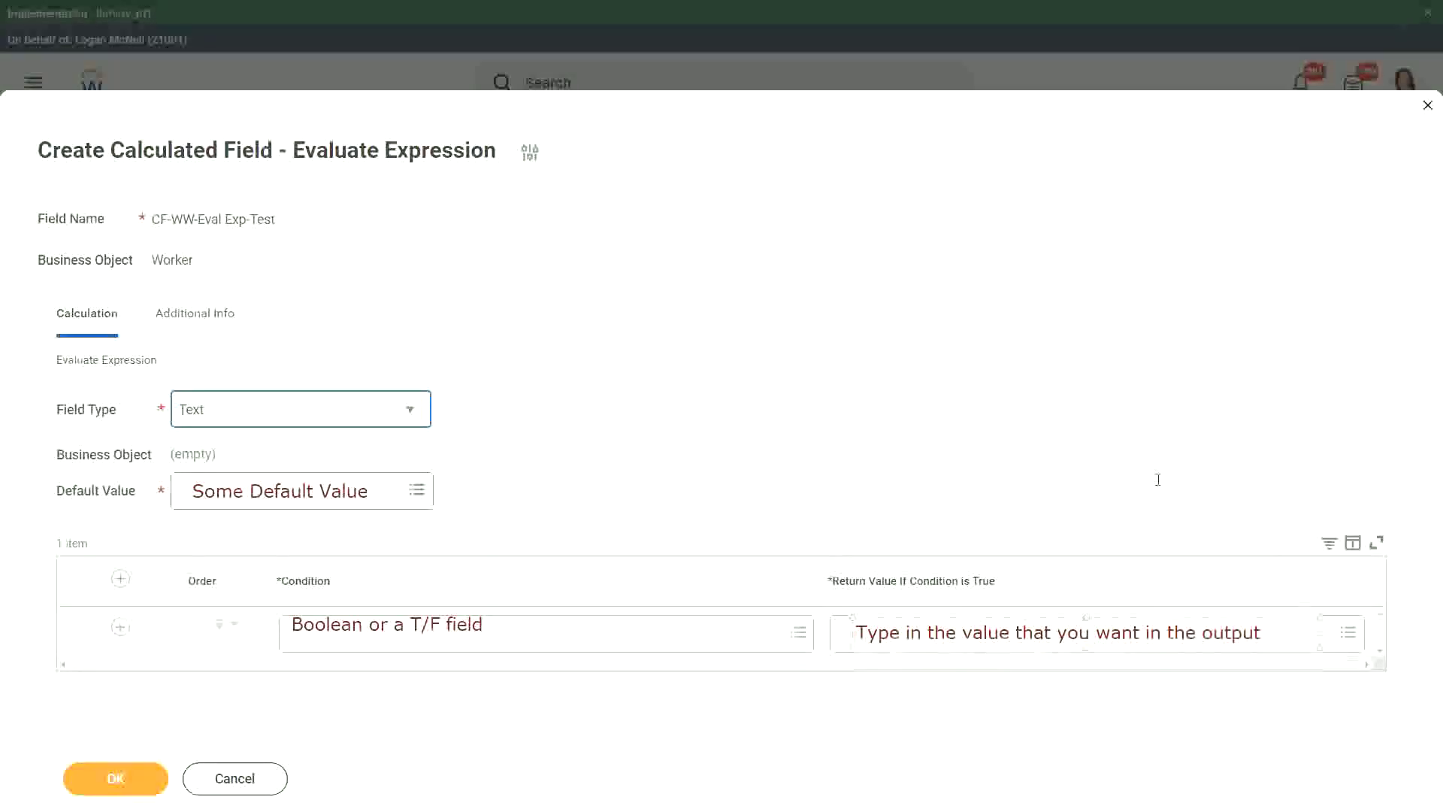
left_click(1158, 479)
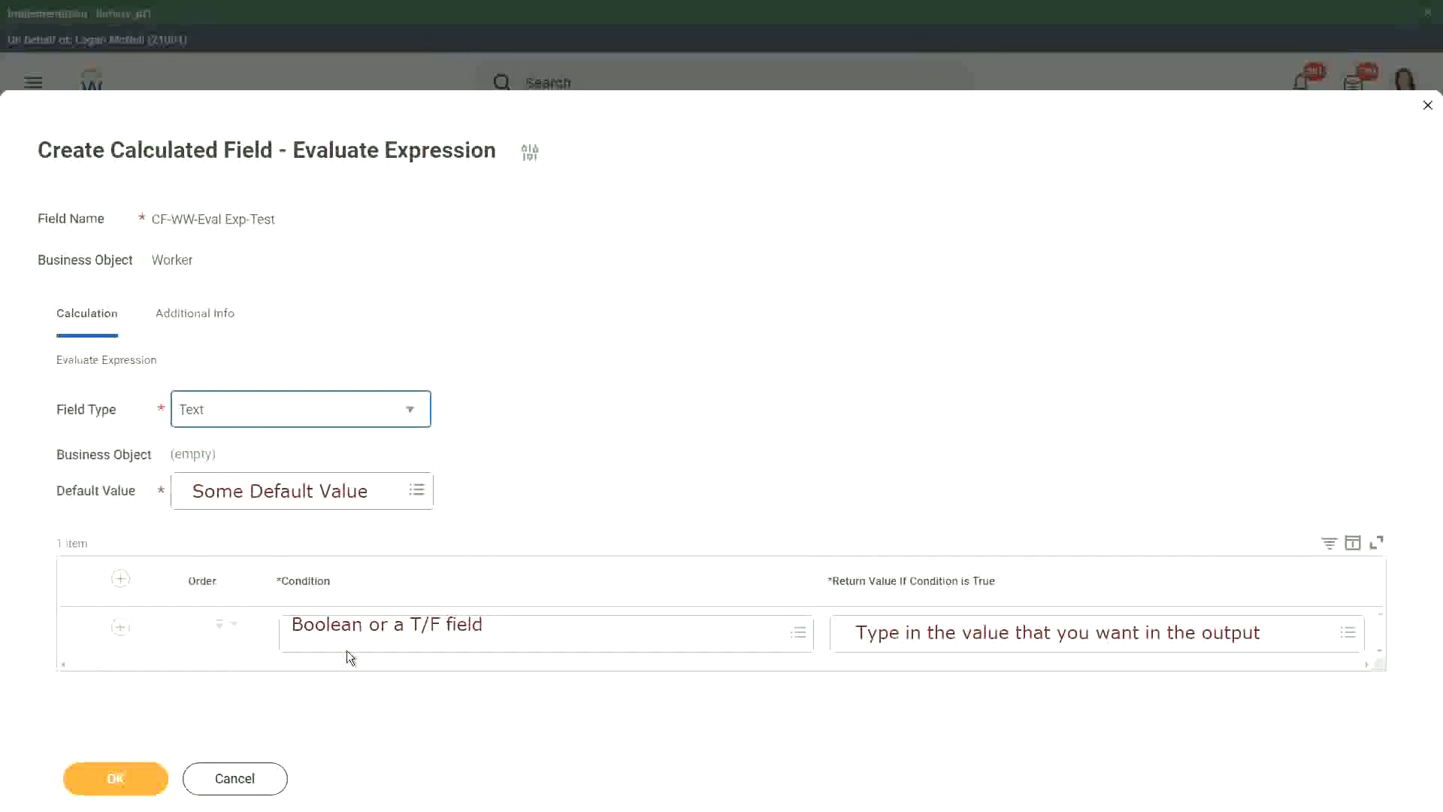
Cancel the calculated field, discarding its changes, and dismiss the Implementation environment banner.
left_click(237, 781)
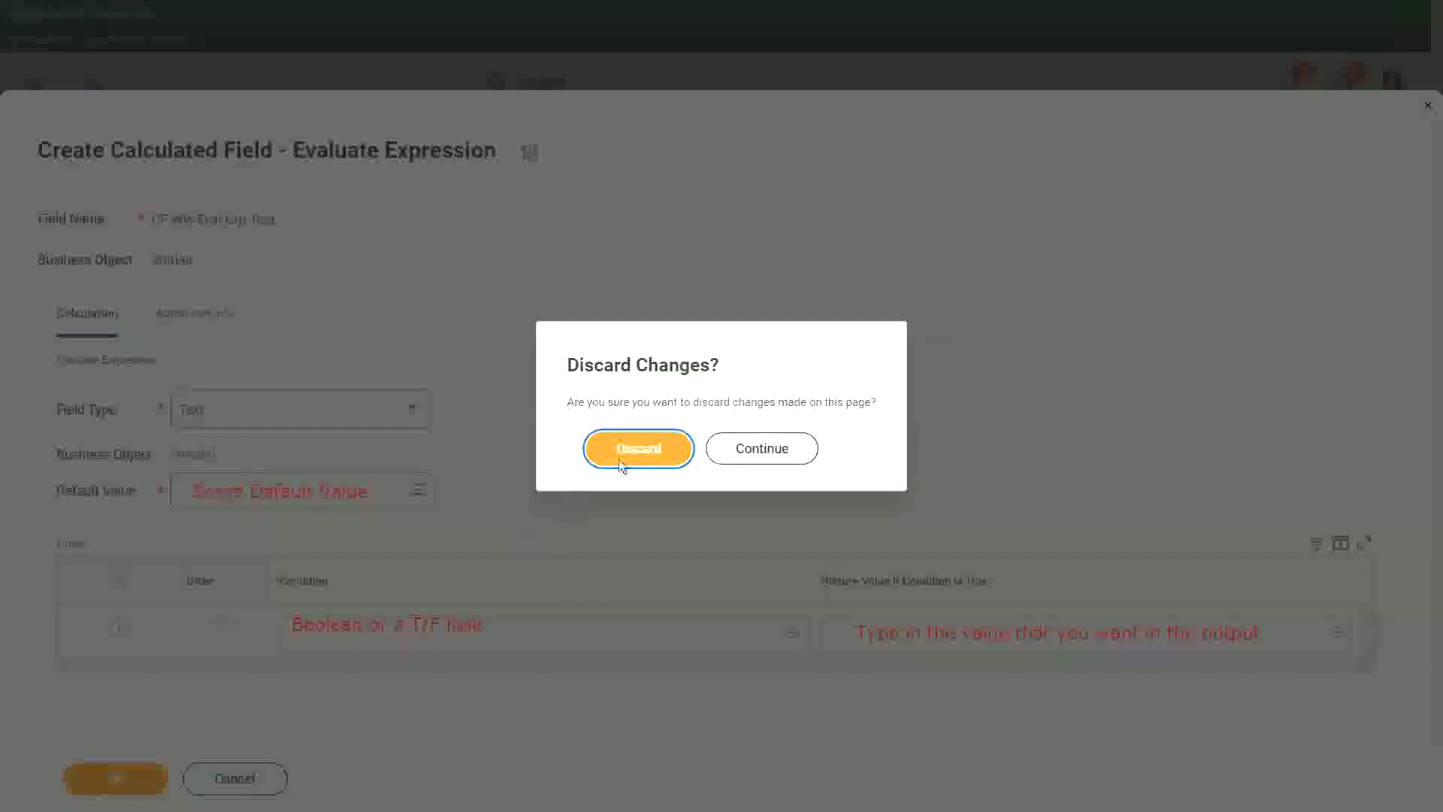
left_click(648, 450)
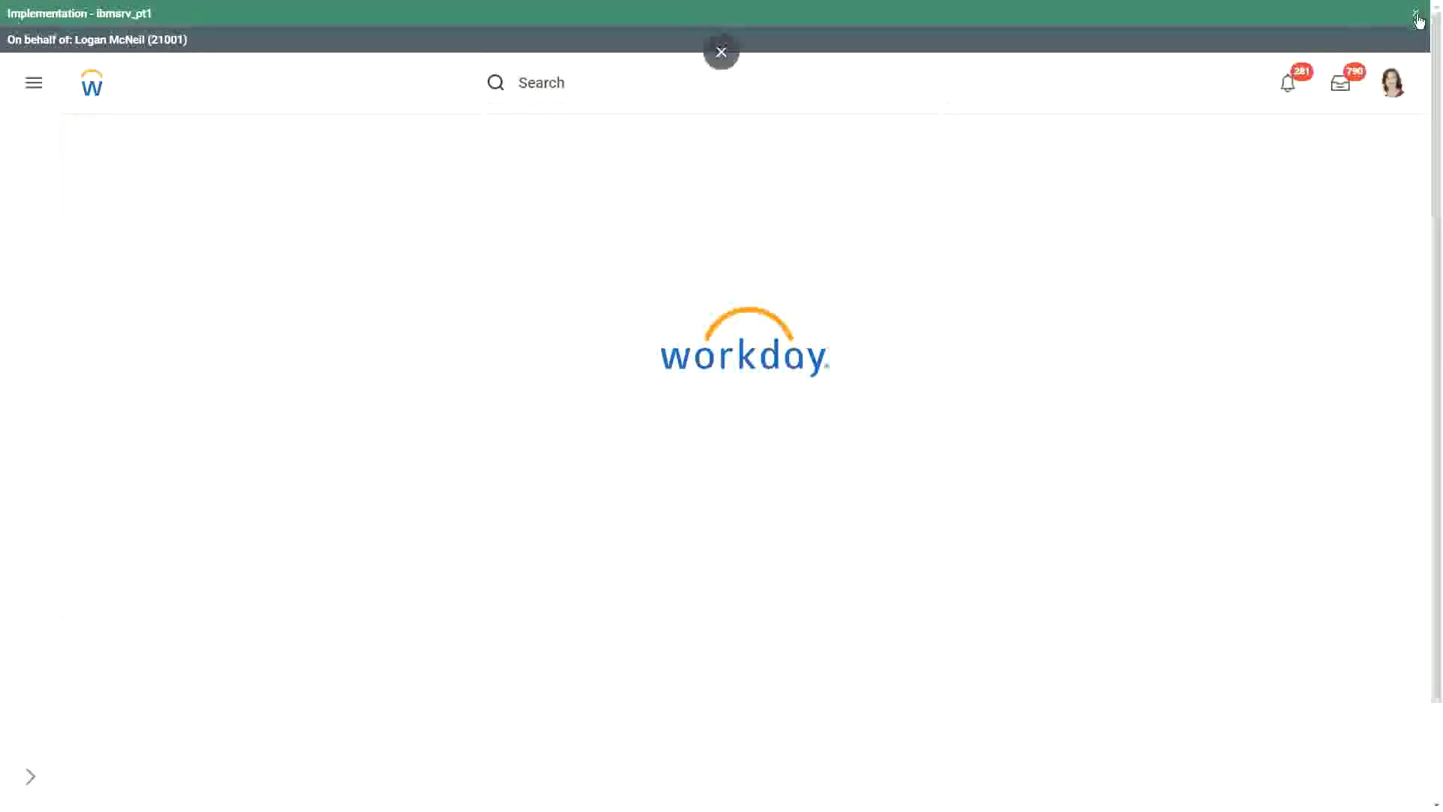
left_click(1416, 13)
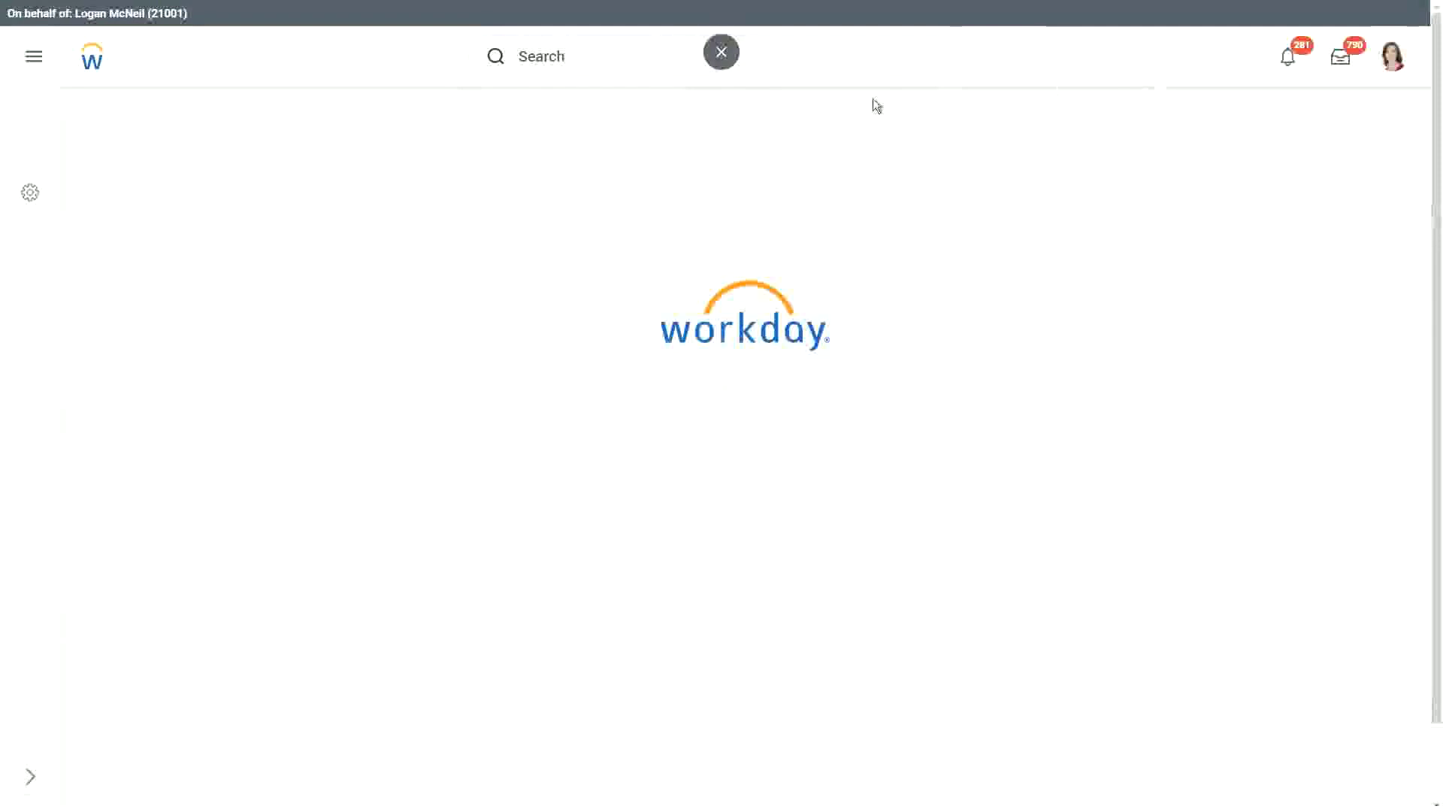